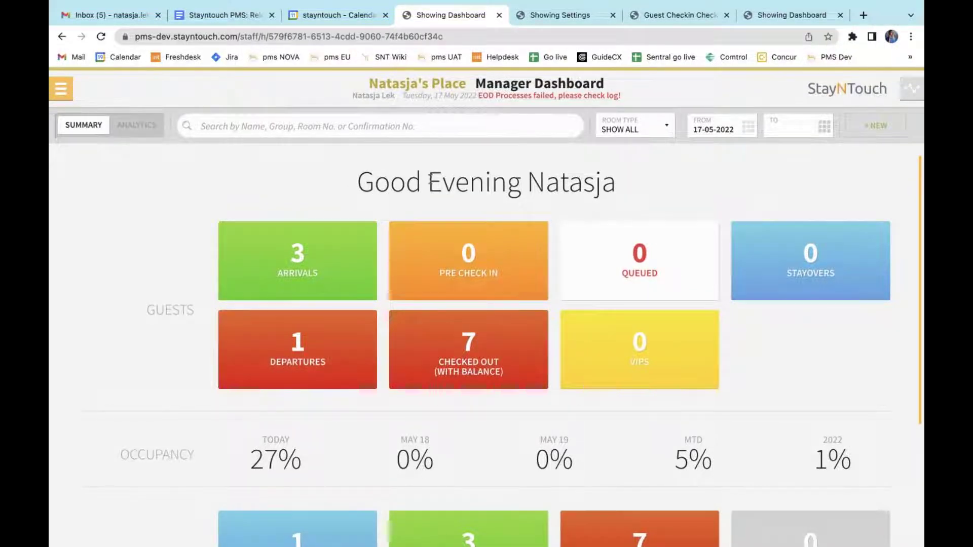
# Go to Settings > Chain > Property Groups to list the chain's property groups.
pyautogui.click(61, 89)
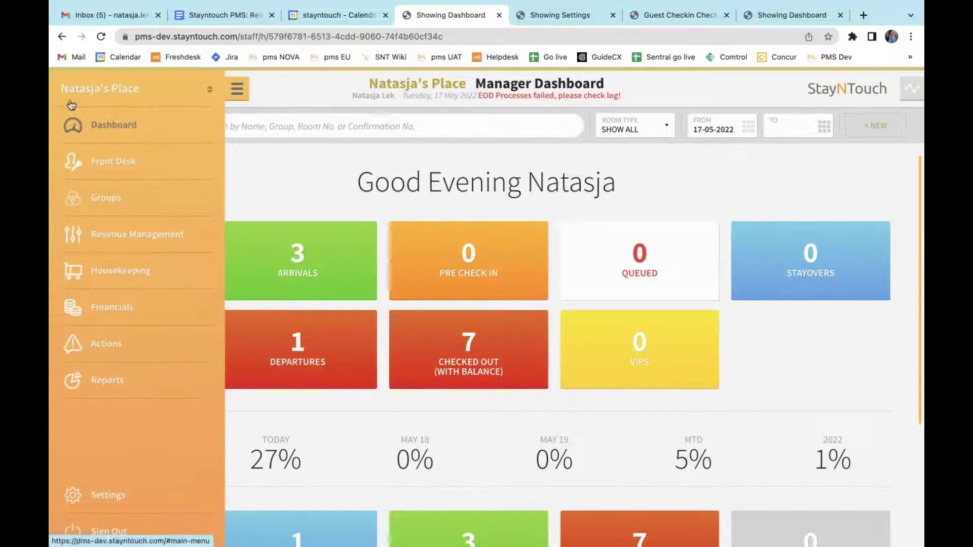
pyautogui.click(117, 499)
pyautogui.click(258, 165)
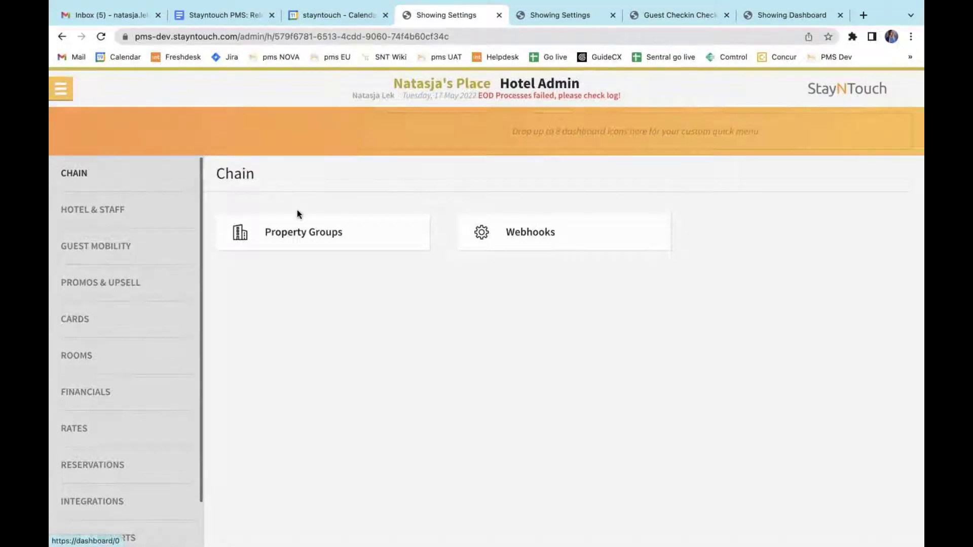
pyautogui.click(304, 238)
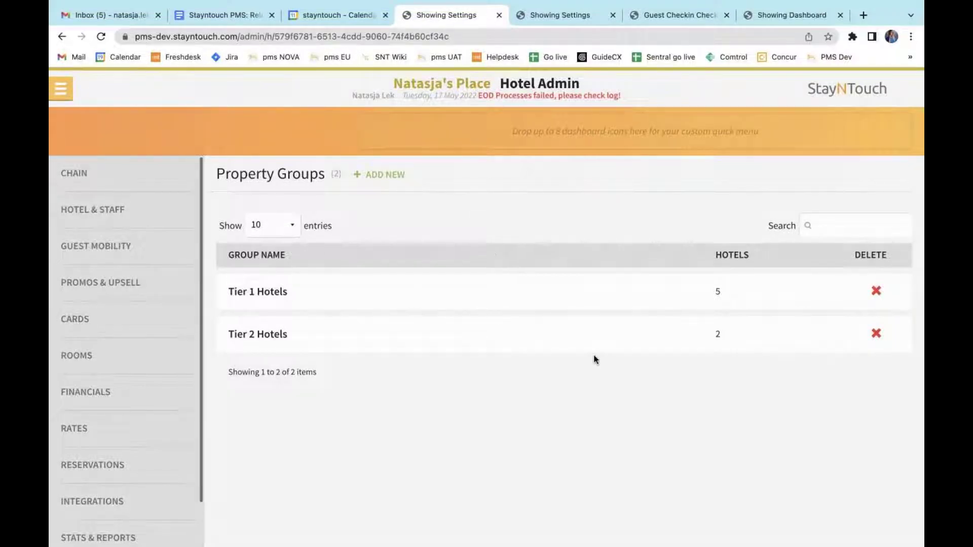
# Cancel deleting the Tier 2 Hotels group and show the Europe hotel's Check-In By Direct URL setup.
pyautogui.click(876, 333)
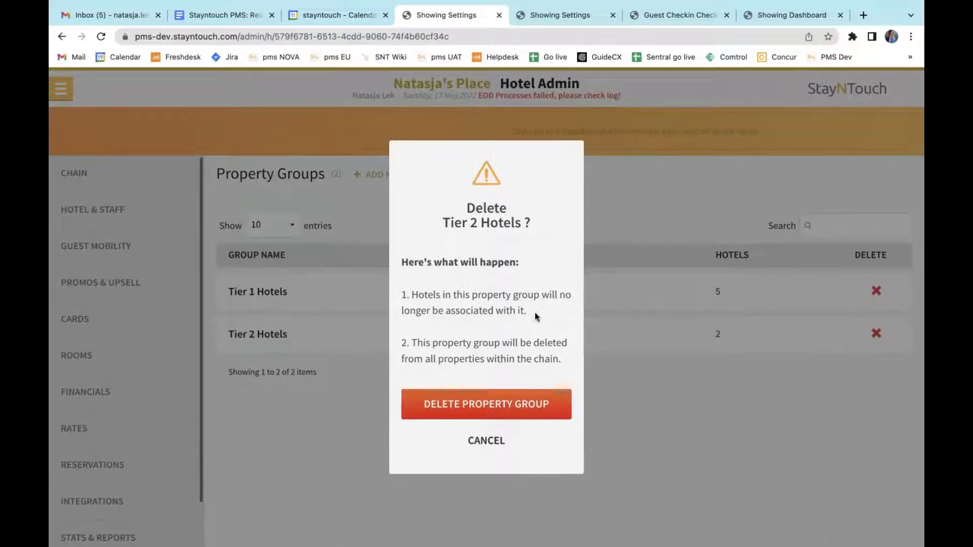
pyautogui.click(485, 442)
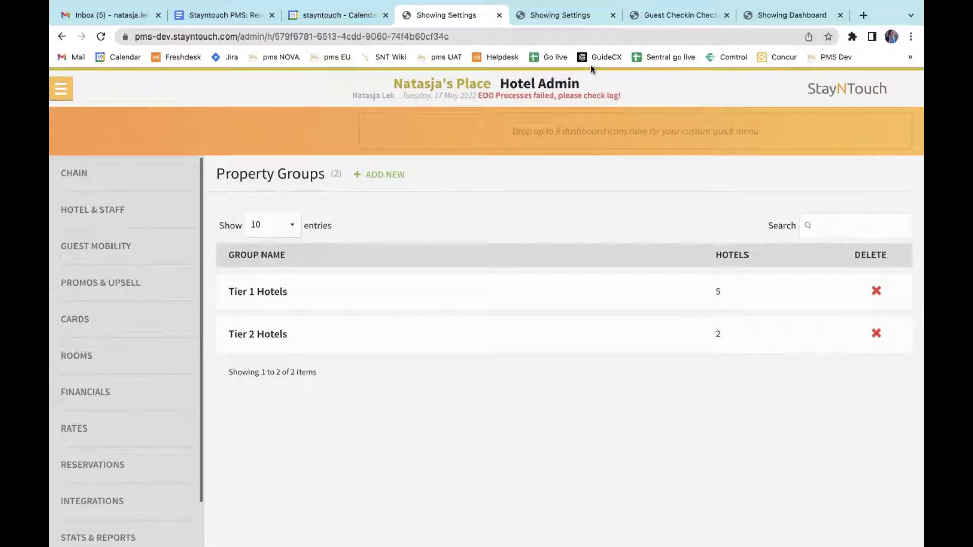
pyautogui.click(563, 14)
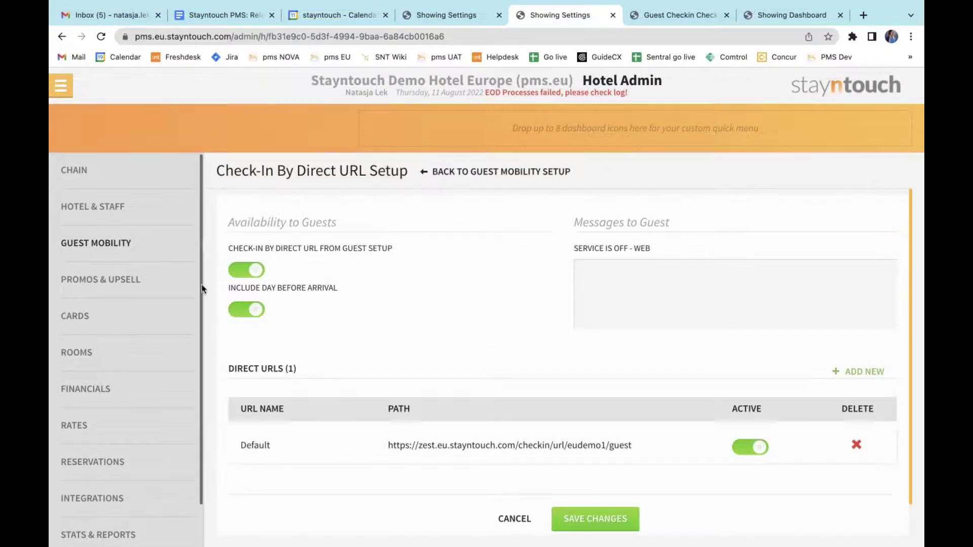
# Review the Upsell Early Checkin settings under Promos & Upsell: time windows, charges and add-ons.
pyautogui.click(119, 279)
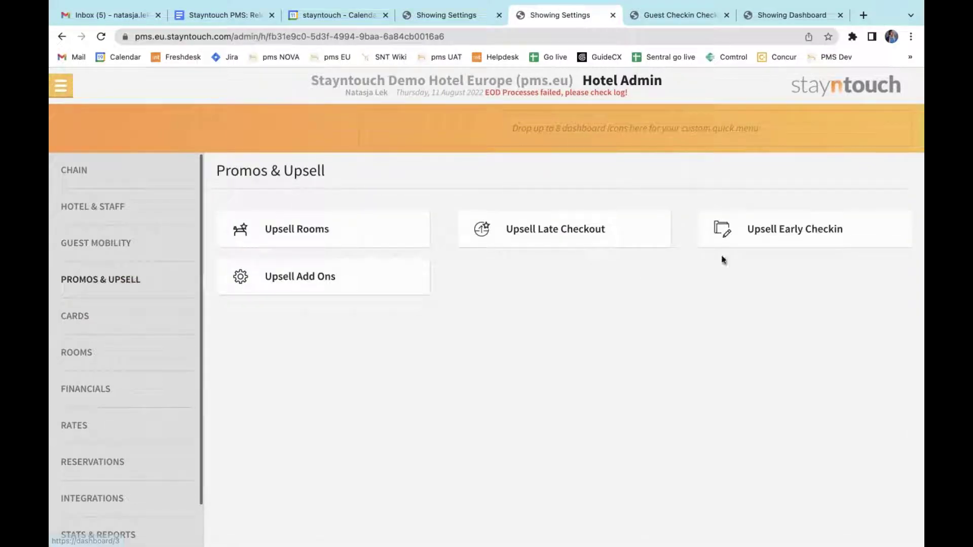
pyautogui.click(804, 237)
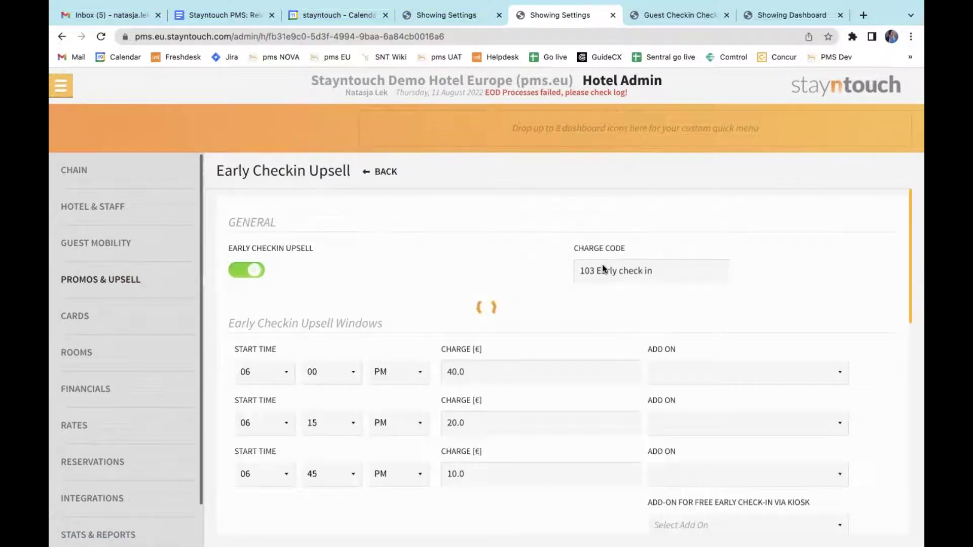
pyautogui.scroll(-2, 520, 279)
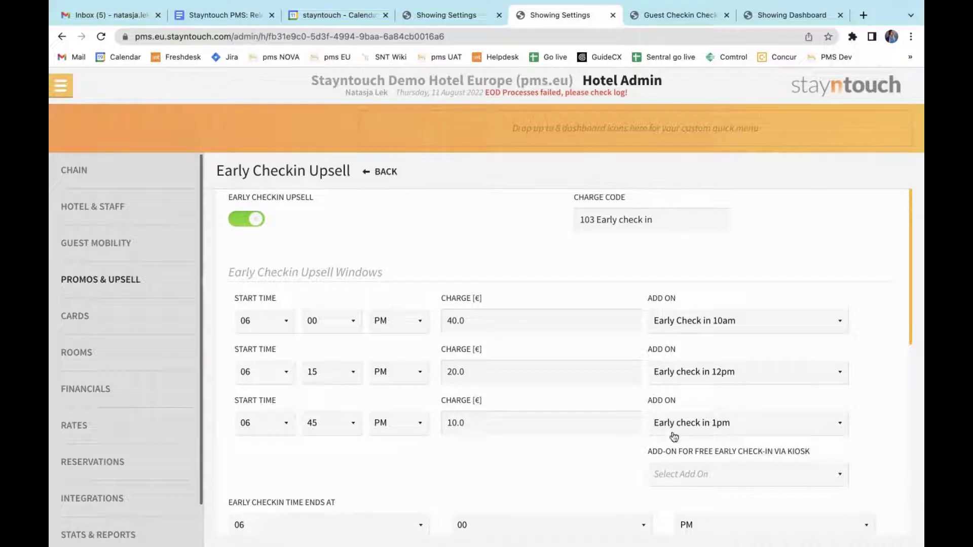
pyautogui.scroll(-1, 616, 473)
pyautogui.scroll(-1, 613, 473)
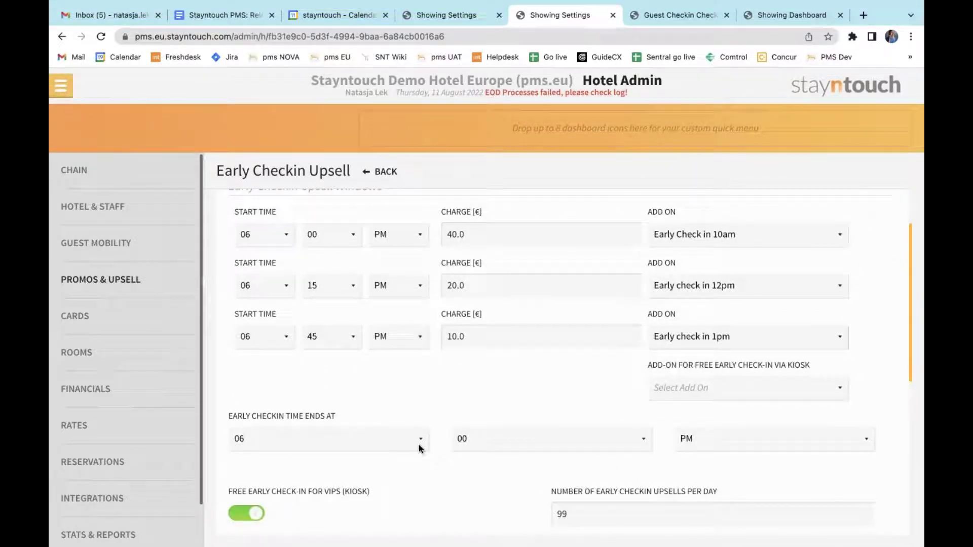
pyautogui.scroll(3, 582, 387)
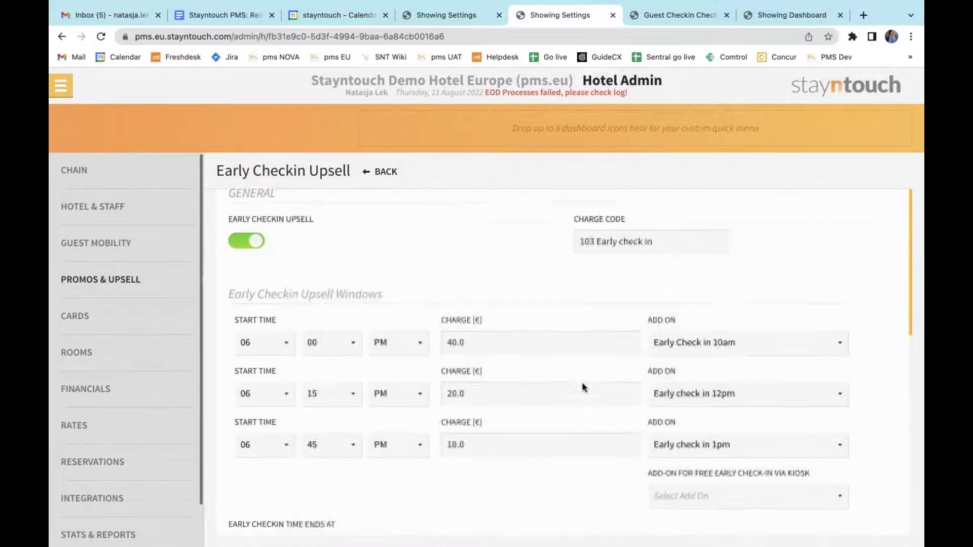
pyautogui.click(676, 19)
# Look up the reservation by the guest's last name and a 12 August departure date.
pyautogui.scroll(-2, 454, 368)
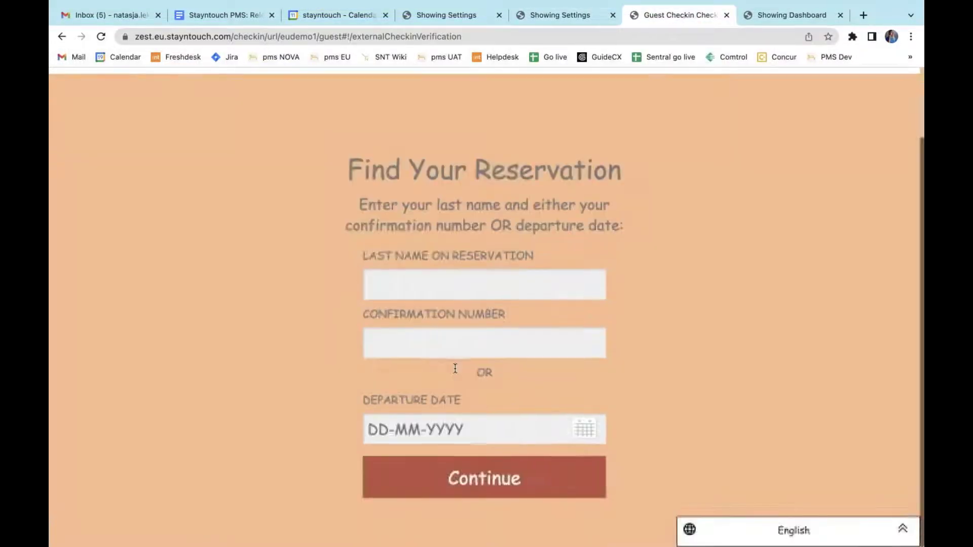
pyautogui.click(437, 286)
pyautogui.write('lek')
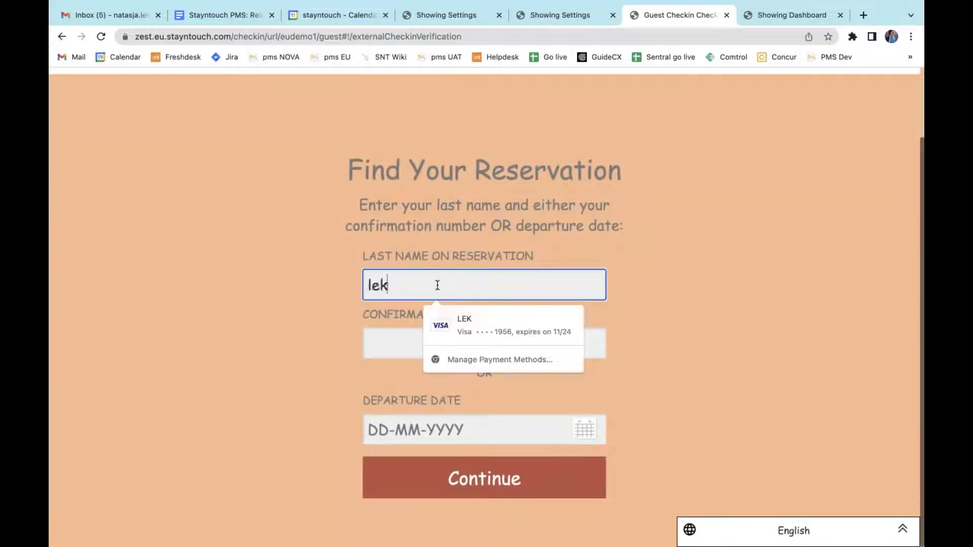
pyautogui.click(448, 488)
pyautogui.click(478, 332)
pyautogui.click(482, 430)
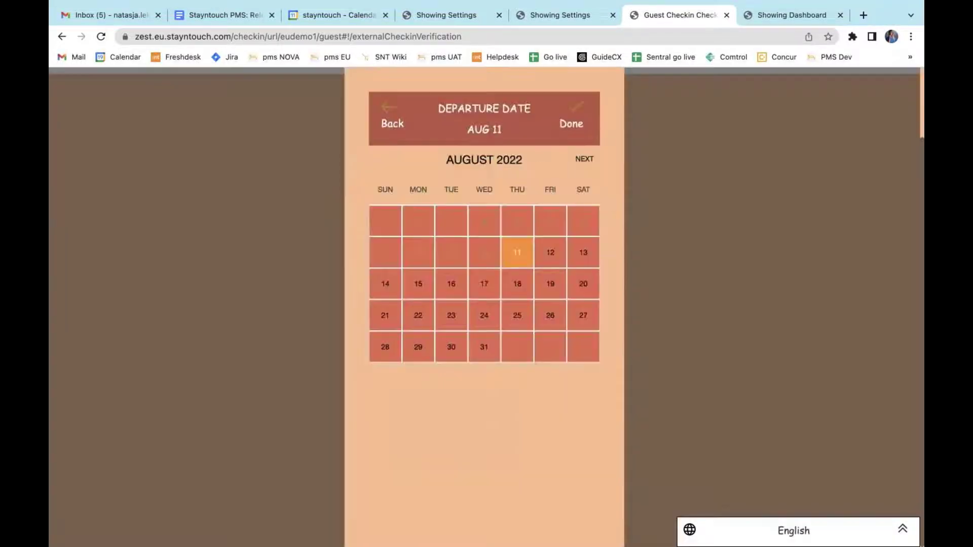
pyautogui.click(550, 264)
pyautogui.click(573, 126)
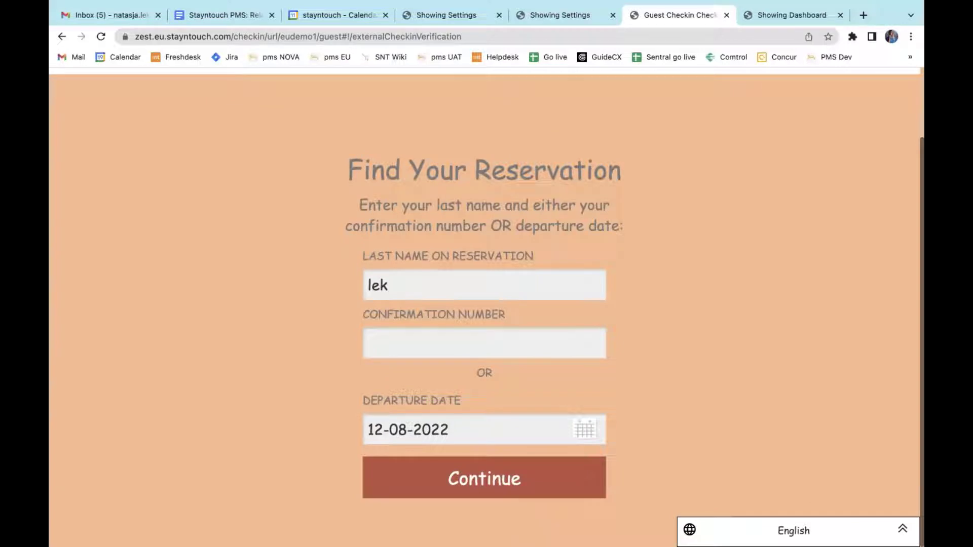
pyautogui.click(507, 480)
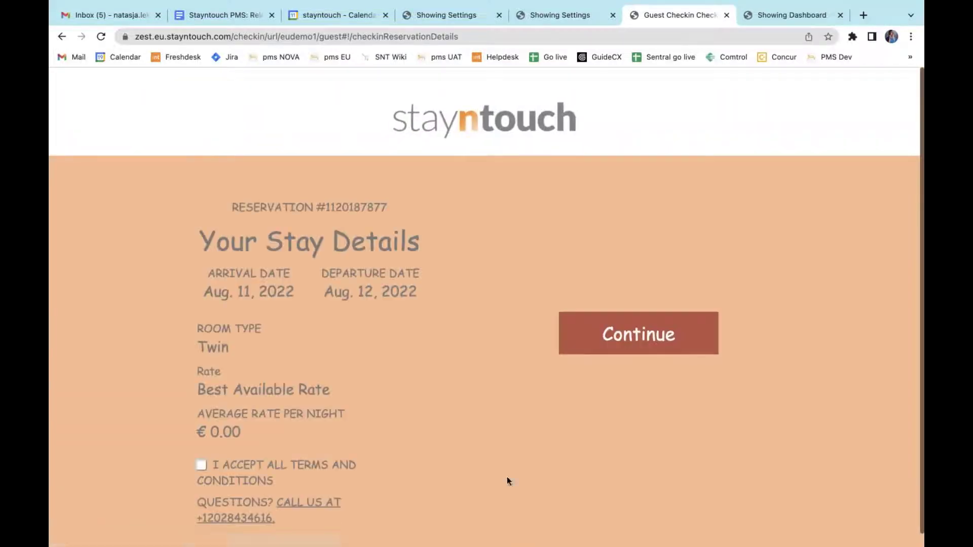
# Accept the check-in terms, submit the address, and decline the room upgrade.
pyautogui.click(201, 465)
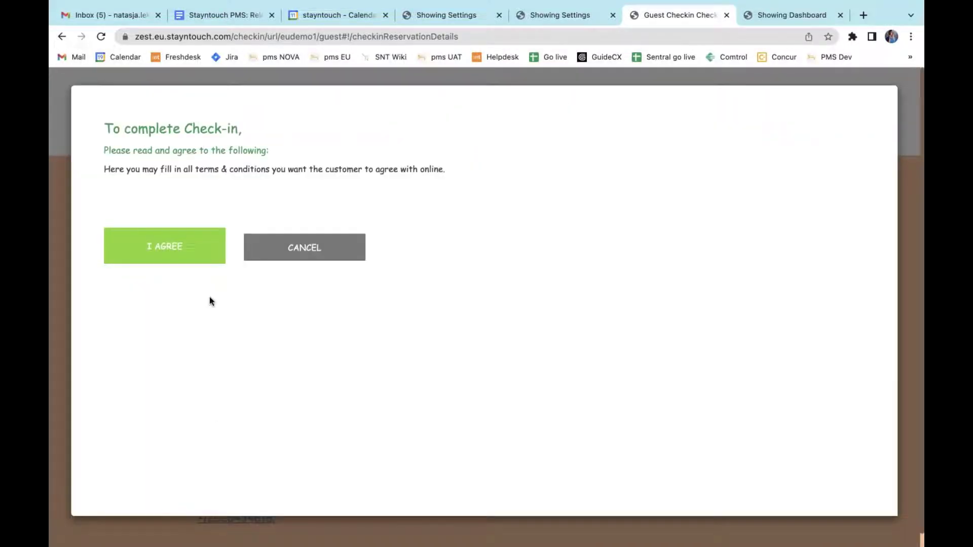
pyautogui.click(185, 248)
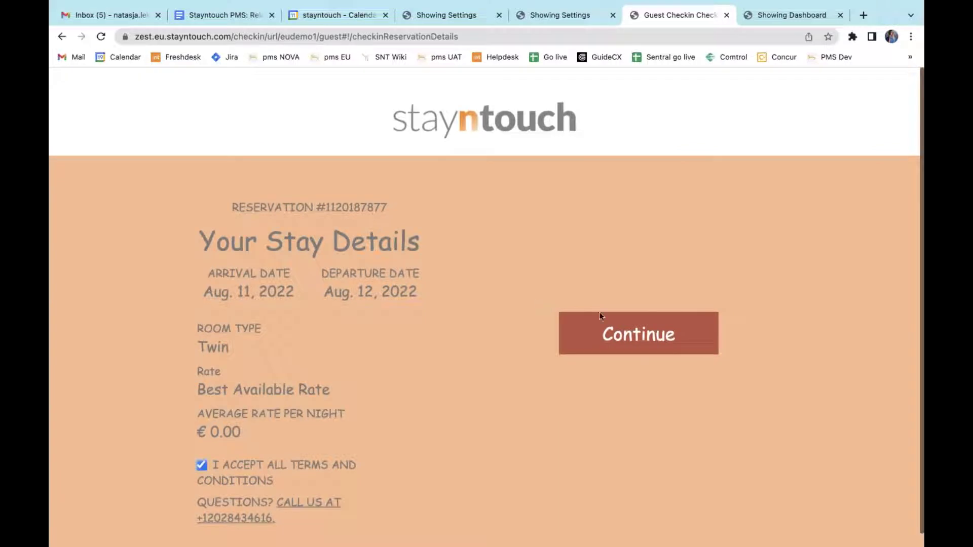
pyautogui.click(608, 331)
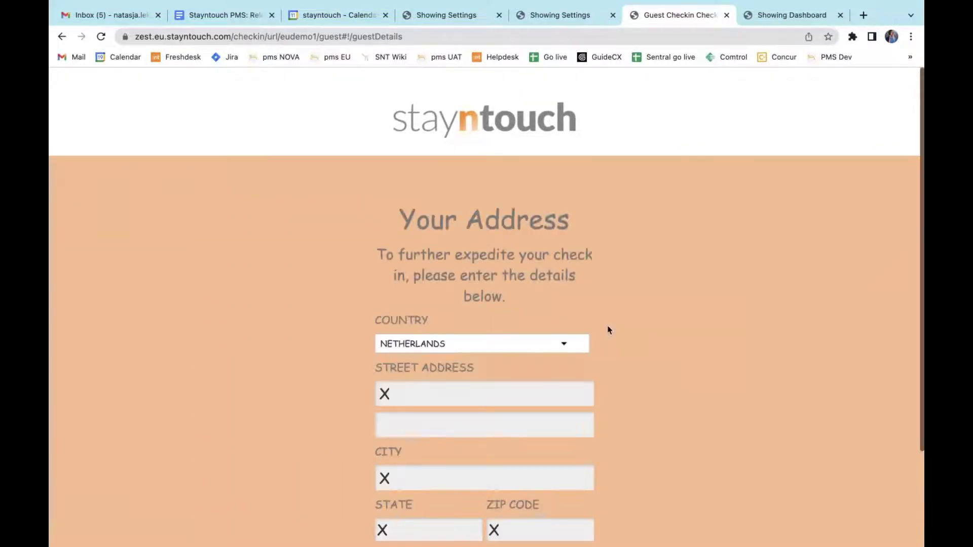
pyautogui.scroll(-1, 522, 414)
pyautogui.scroll(-2, 523, 414)
pyautogui.click(511, 513)
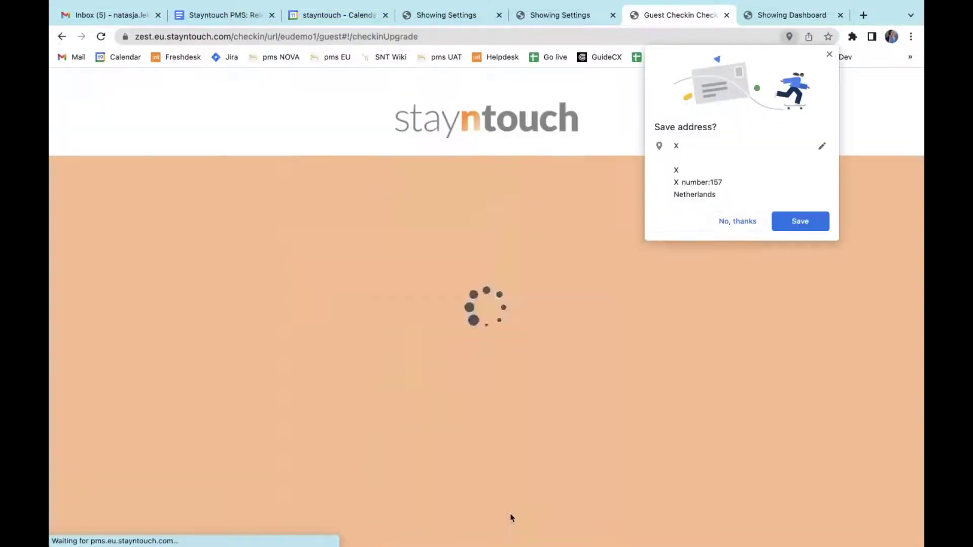
pyautogui.click(727, 222)
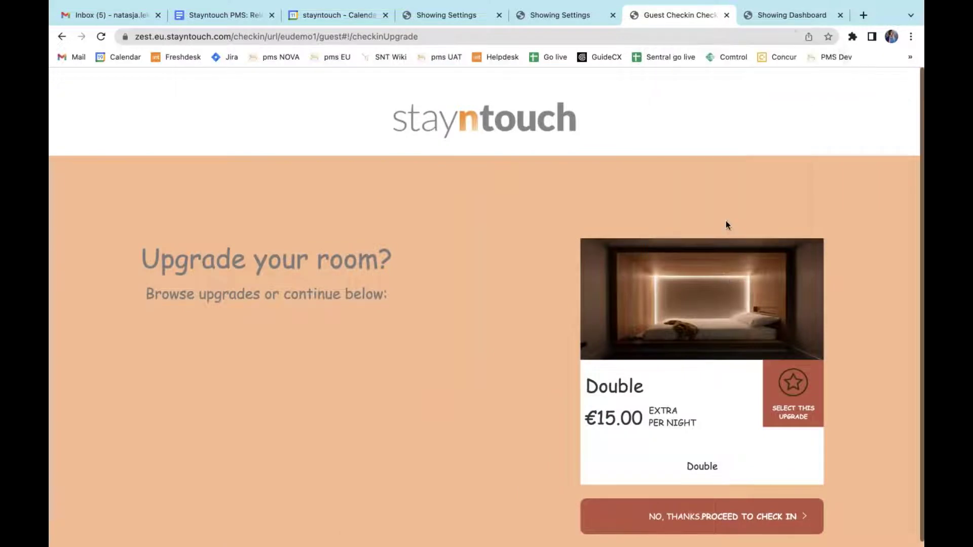
pyautogui.click(679, 517)
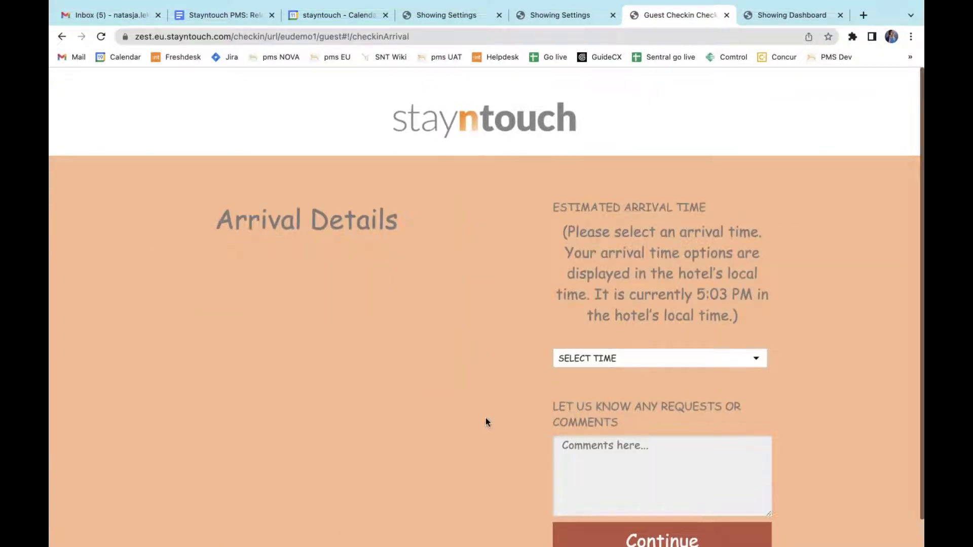
# Set a 5:15 PM estimated arrival time and submit the arrival details.
pyautogui.click(648, 357)
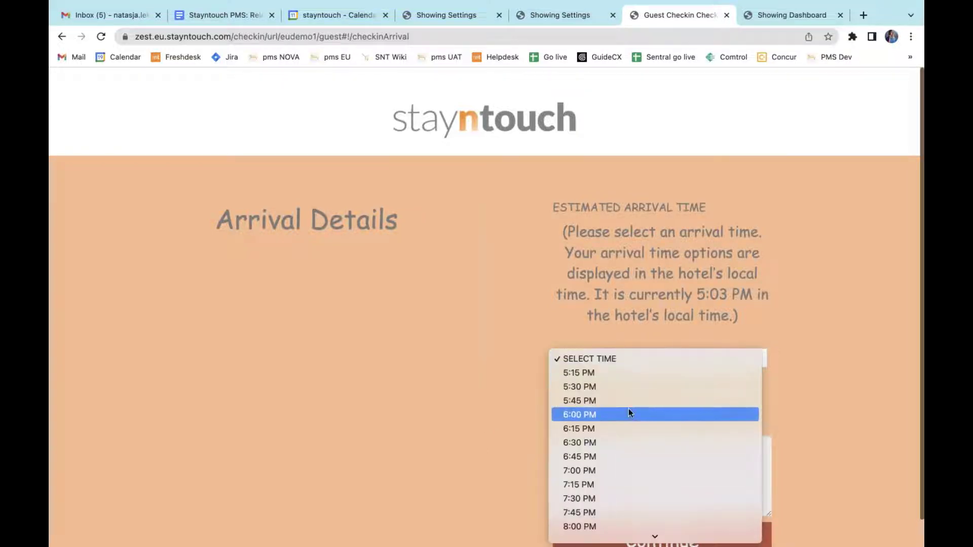
pyautogui.click(629, 374)
pyautogui.scroll(-1, 629, 402)
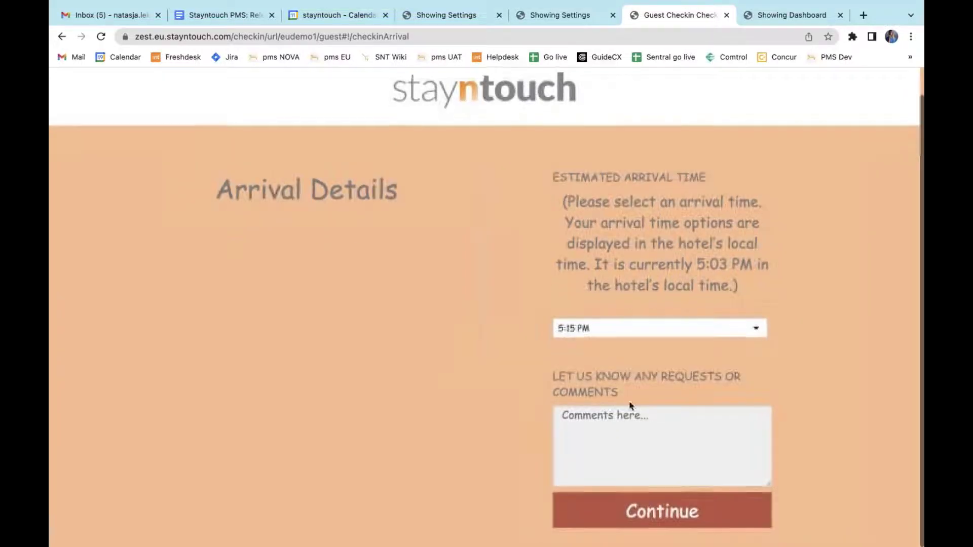
pyautogui.click(646, 510)
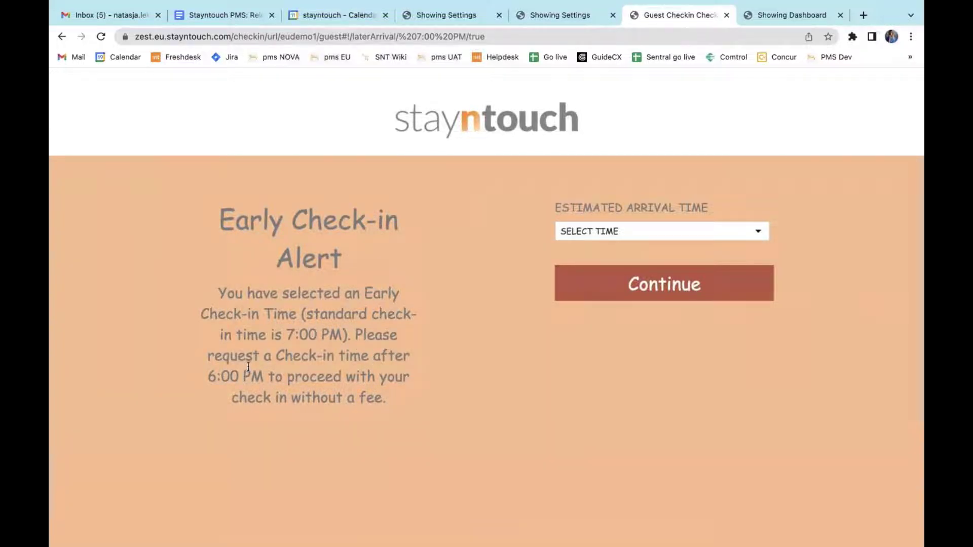
# After checking the Early Checkin Upsell settings, change the arrival time to 6:00 PM and continue.
pyautogui.click(544, 23)
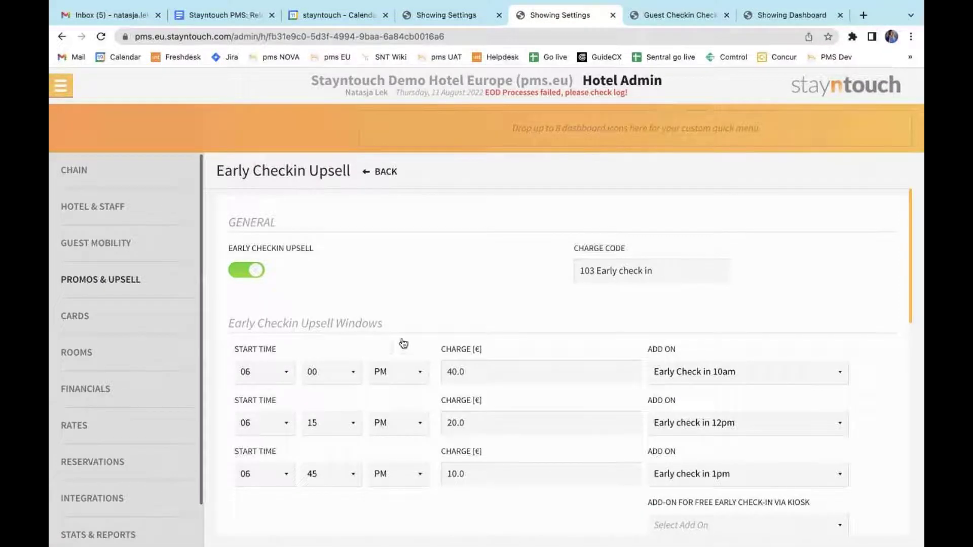
pyautogui.click(674, 14)
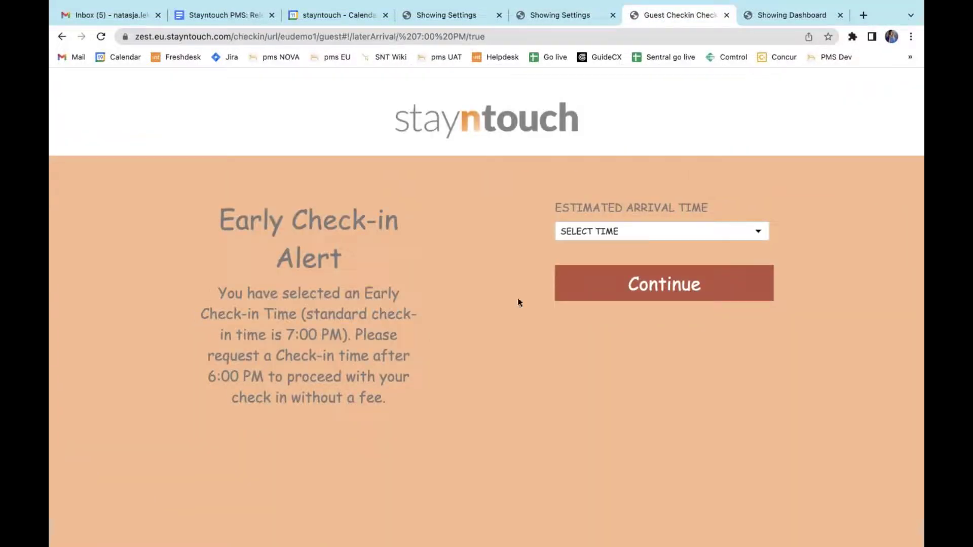
pyautogui.click(600, 231)
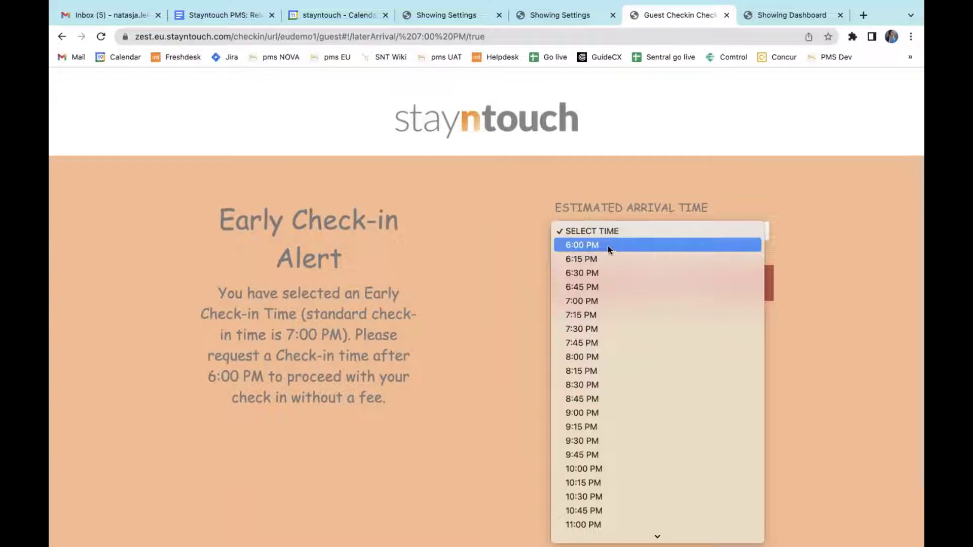
pyautogui.click(607, 247)
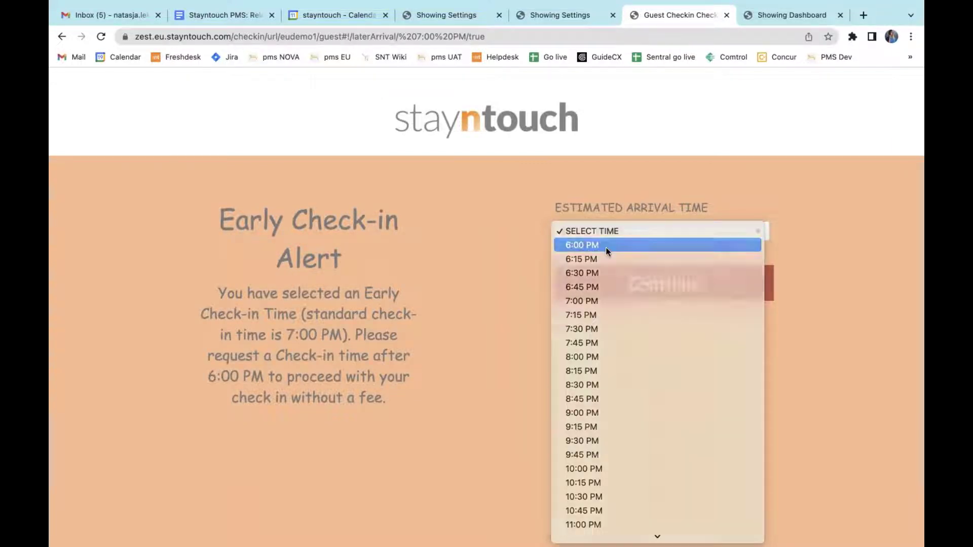
pyautogui.click(633, 291)
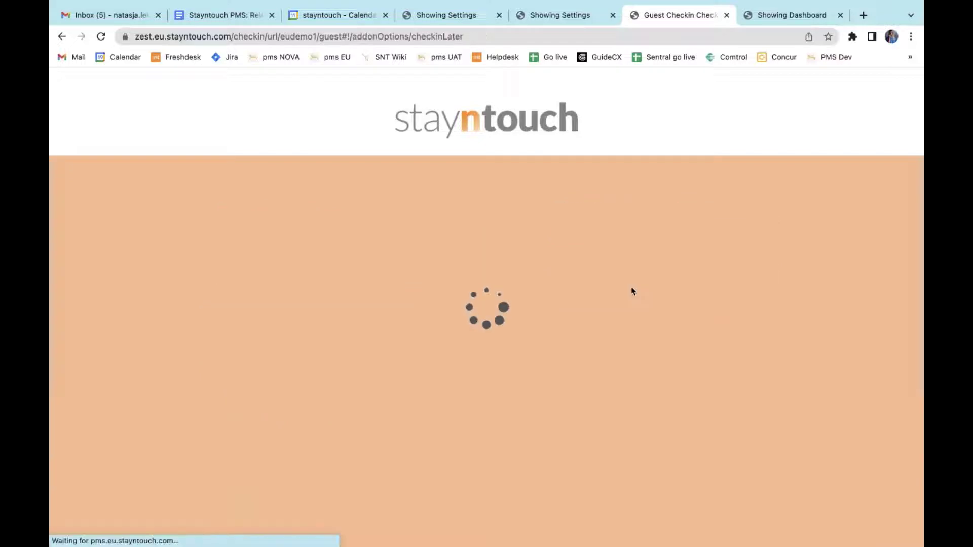
# Scroll through the Enhance Your Stay offers: Breakfast, Bike and Late Checkout.
pyautogui.scroll(-3, 659, 366)
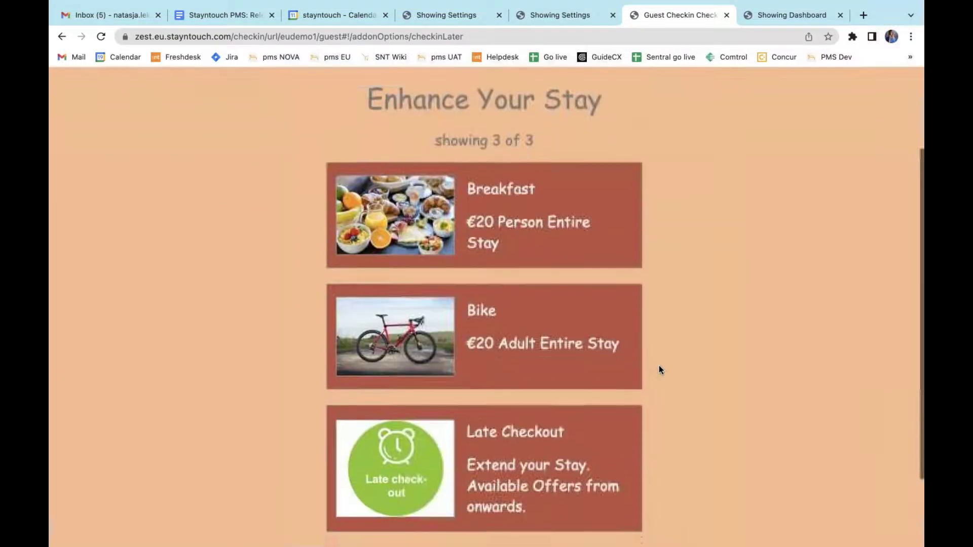
pyautogui.scroll(-2, 659, 365)
pyautogui.scroll(5, 659, 366)
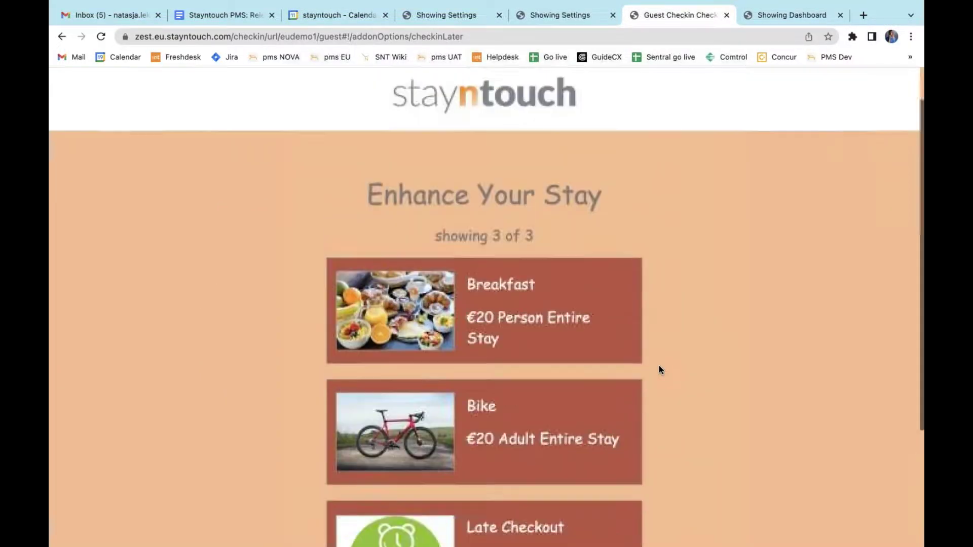
pyautogui.scroll(1, 659, 366)
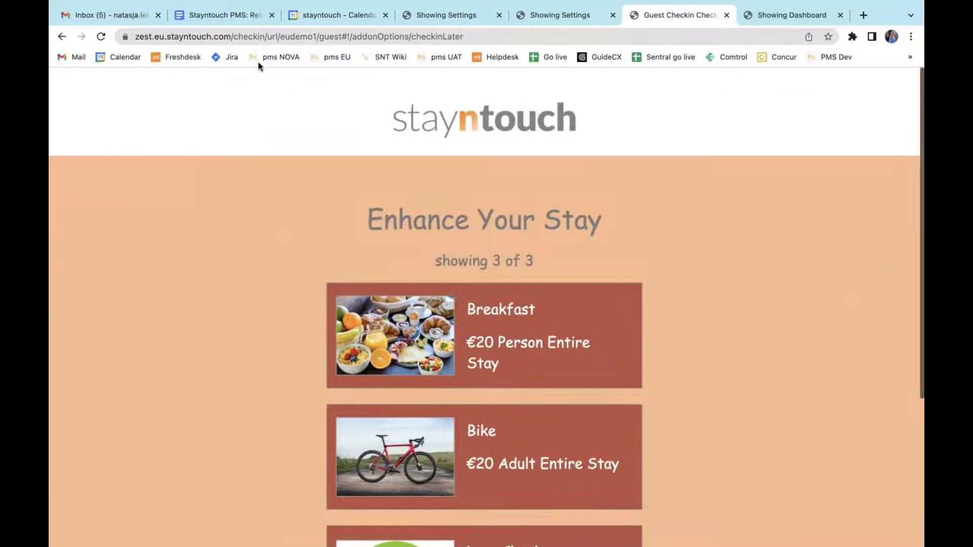
# Scroll the v5.54 release notes through the saved-signature screenshots to the Chain Admin heading.
pyautogui.click(218, 19)
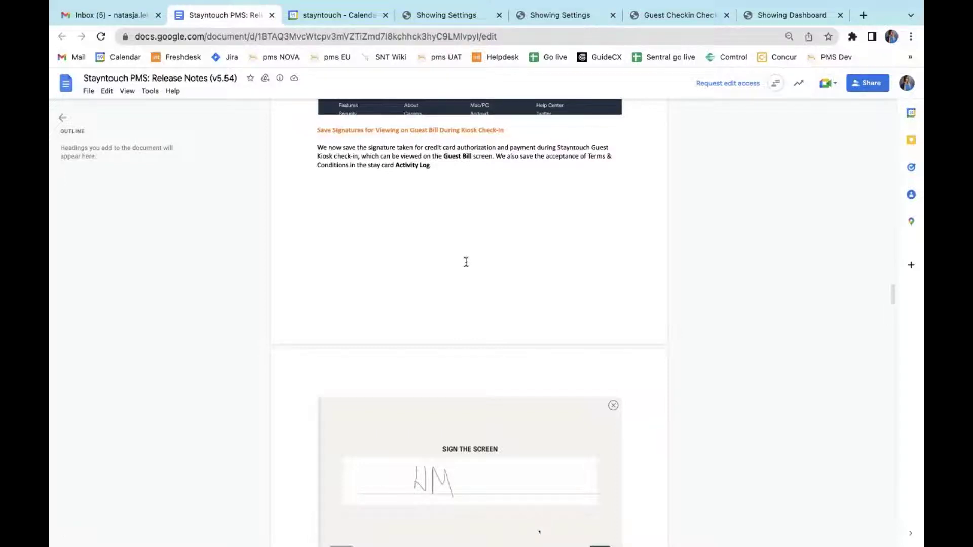
pyautogui.scroll(-1, 466, 262)
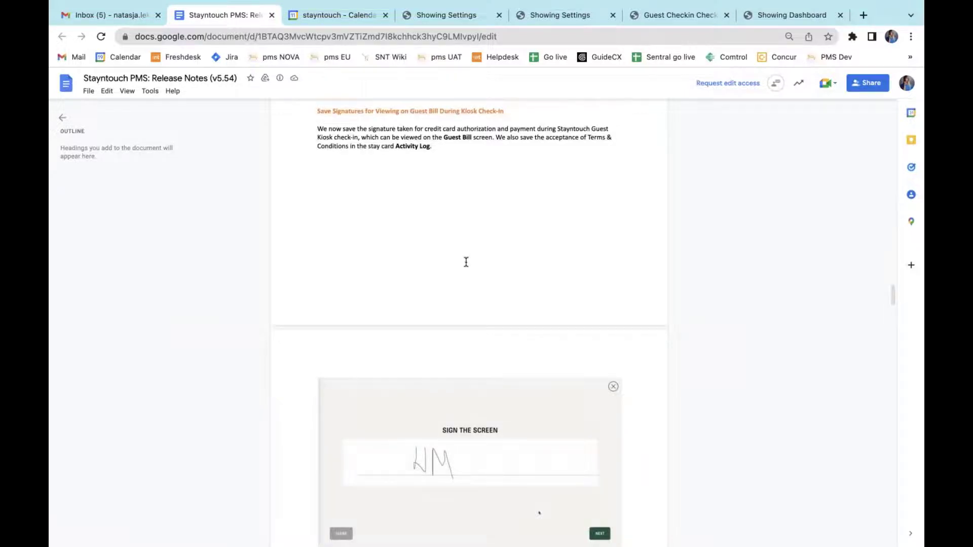
pyautogui.scroll(-1, 466, 262)
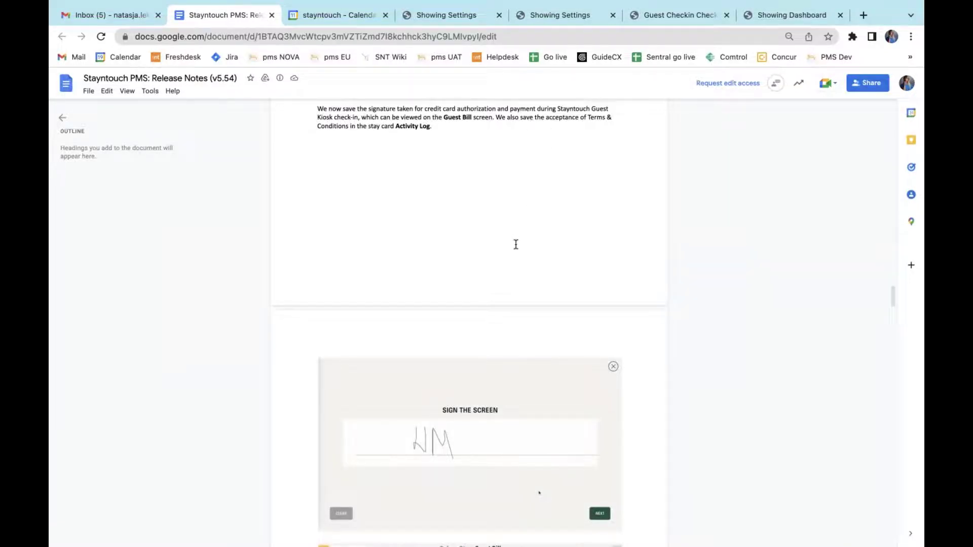
pyautogui.scroll(-3, 514, 243)
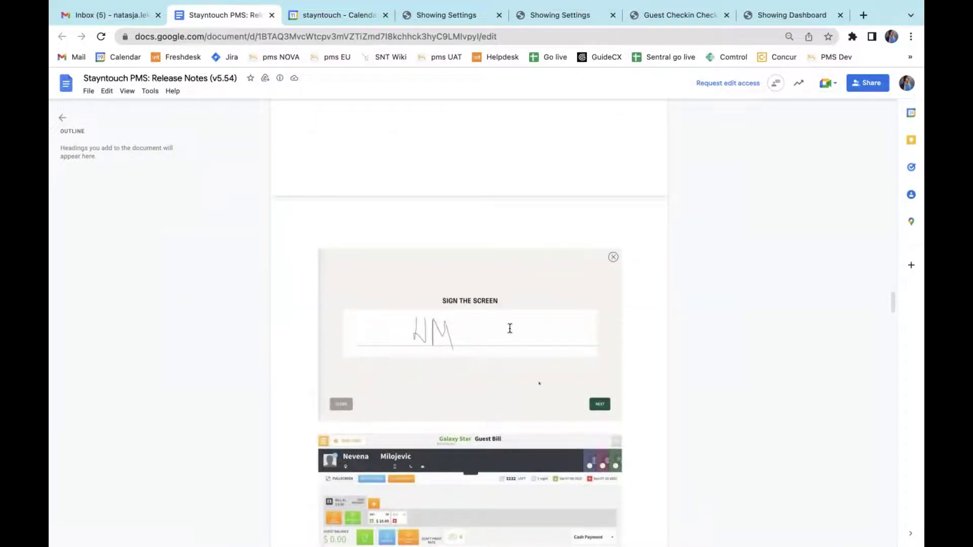
pyautogui.scroll(-3, 510, 329)
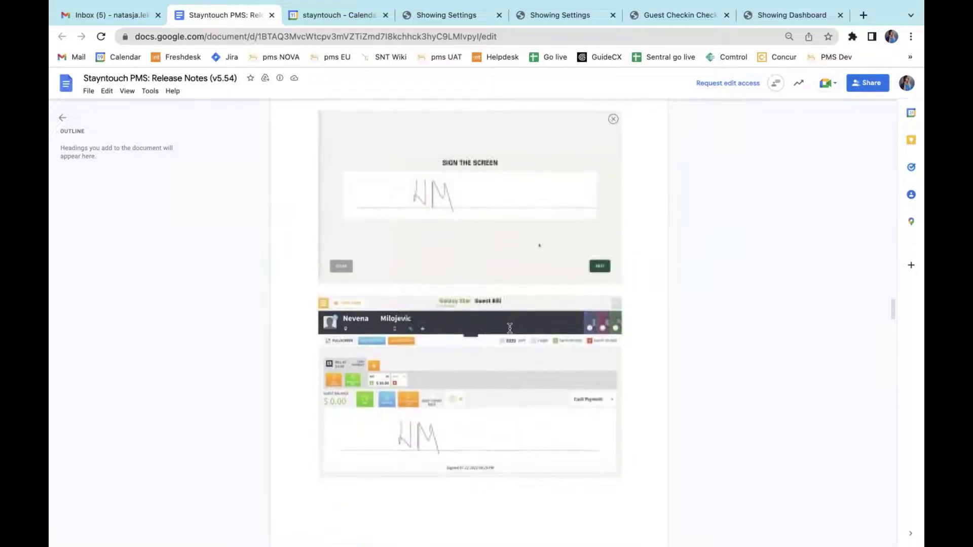
pyautogui.scroll(-1, 508, 345)
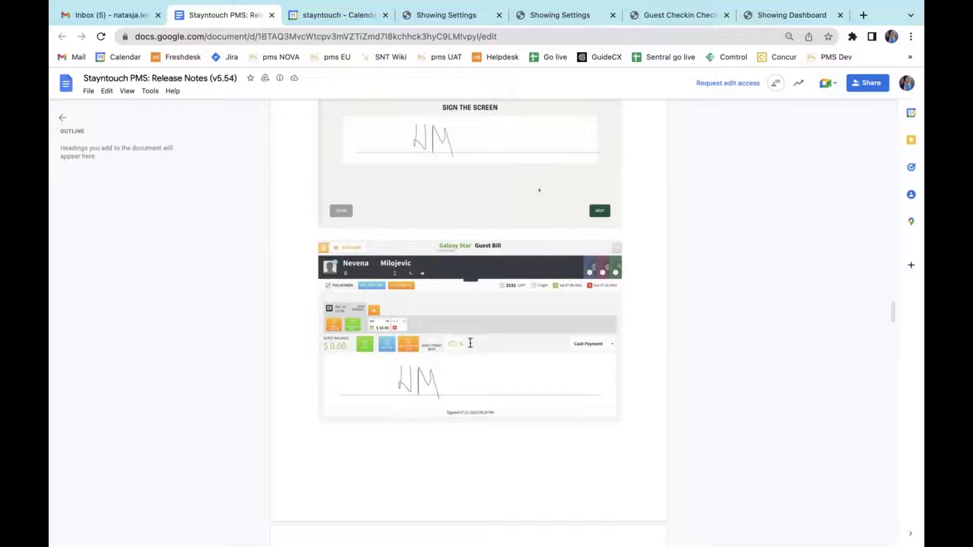
pyautogui.scroll(-5, 470, 343)
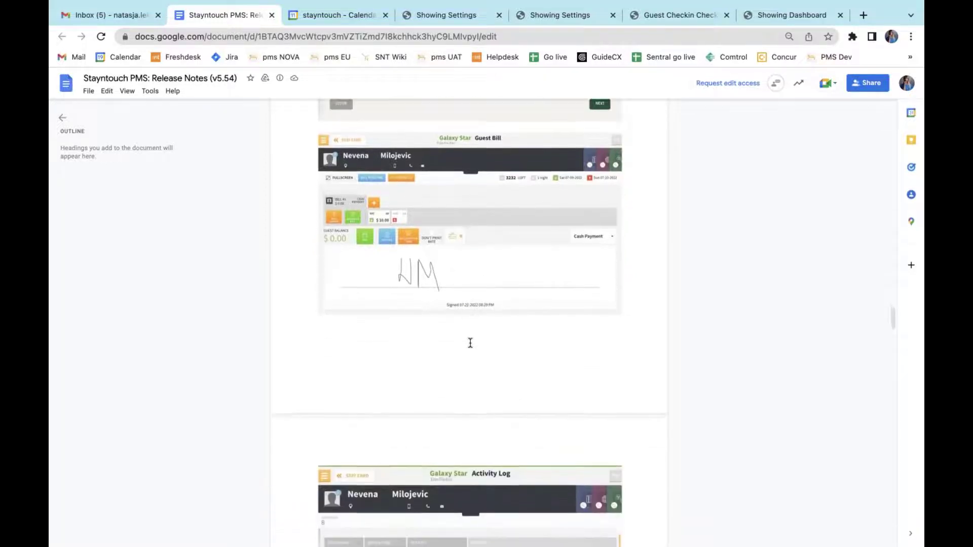
pyautogui.scroll(-1, 470, 343)
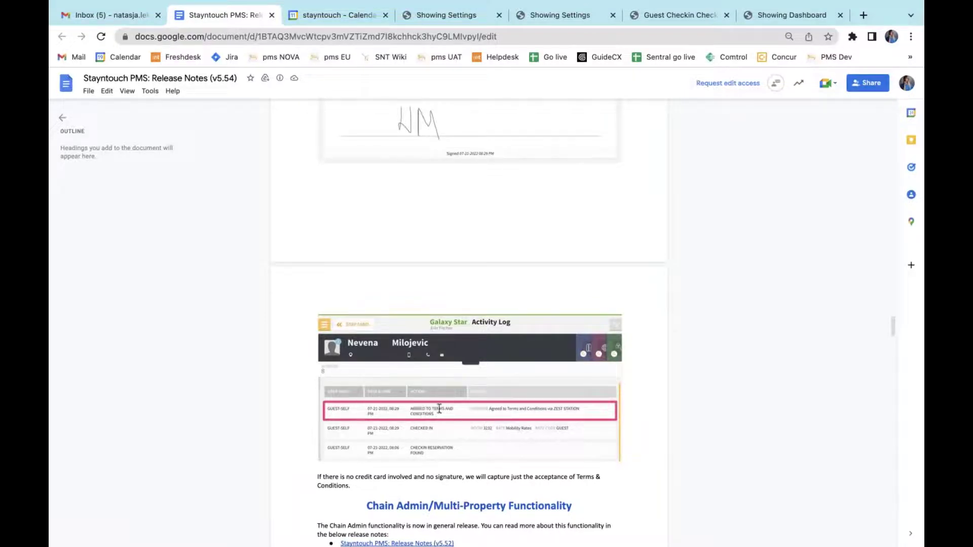
pyautogui.scroll(-2, 436, 398)
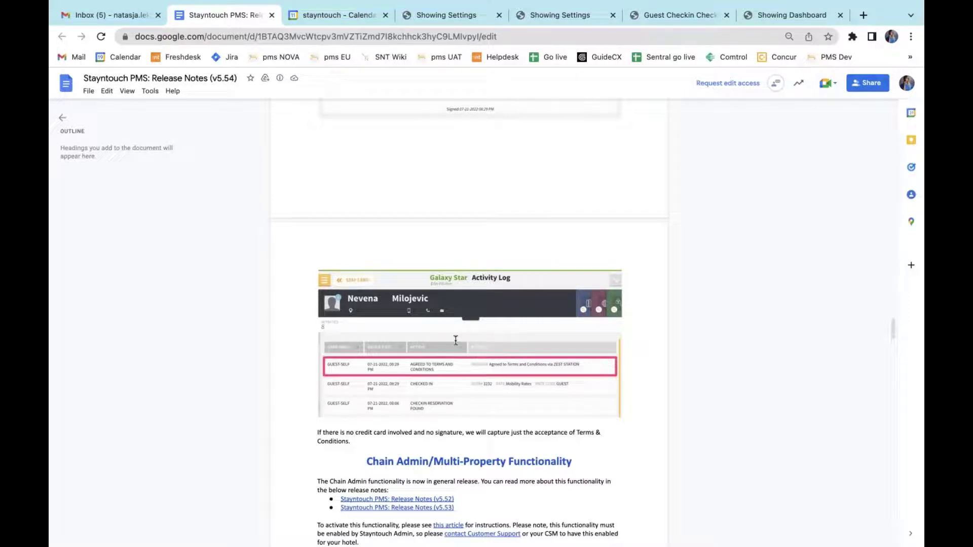
# Go from the hotel Dashboard back to the Chain Dashboard, then return to the release notes.
pyautogui.click(452, 20)
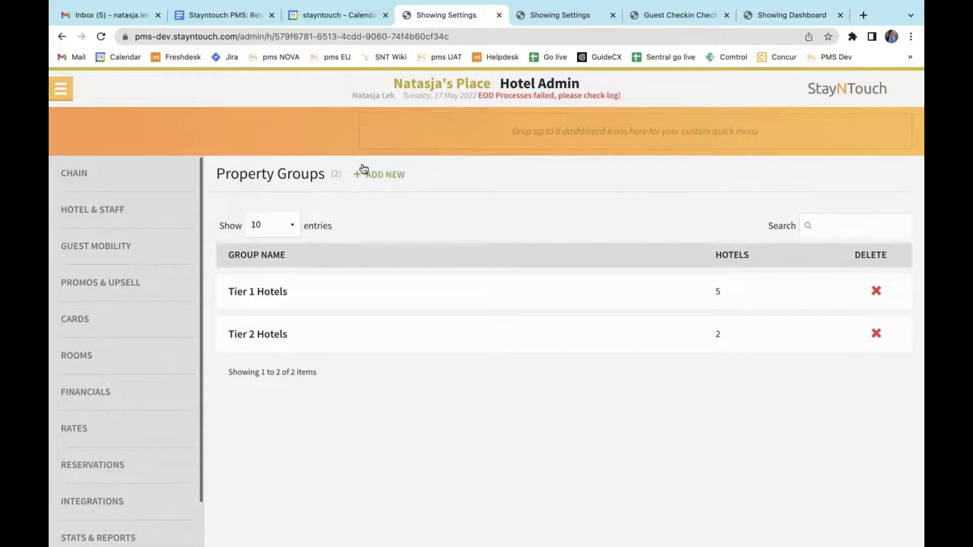
pyautogui.click(61, 90)
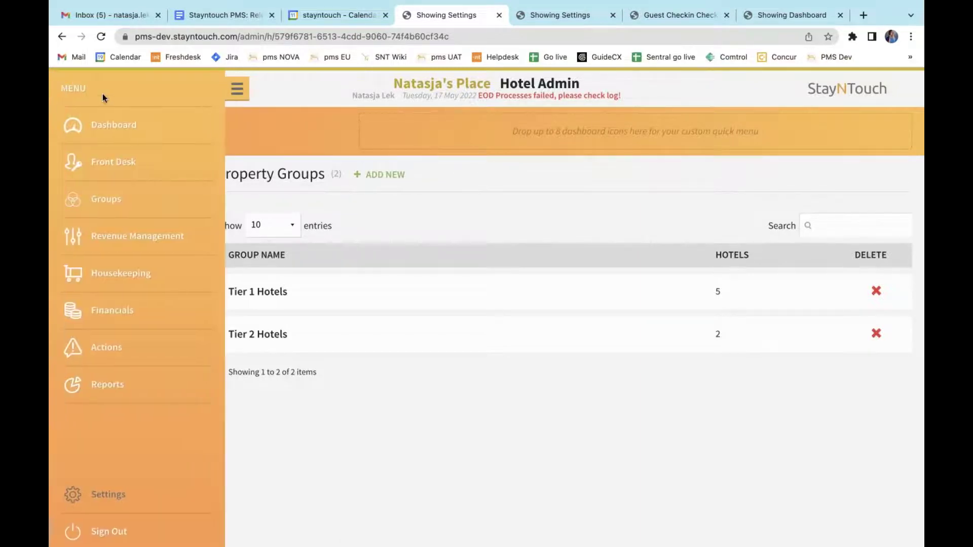
pyautogui.click(104, 130)
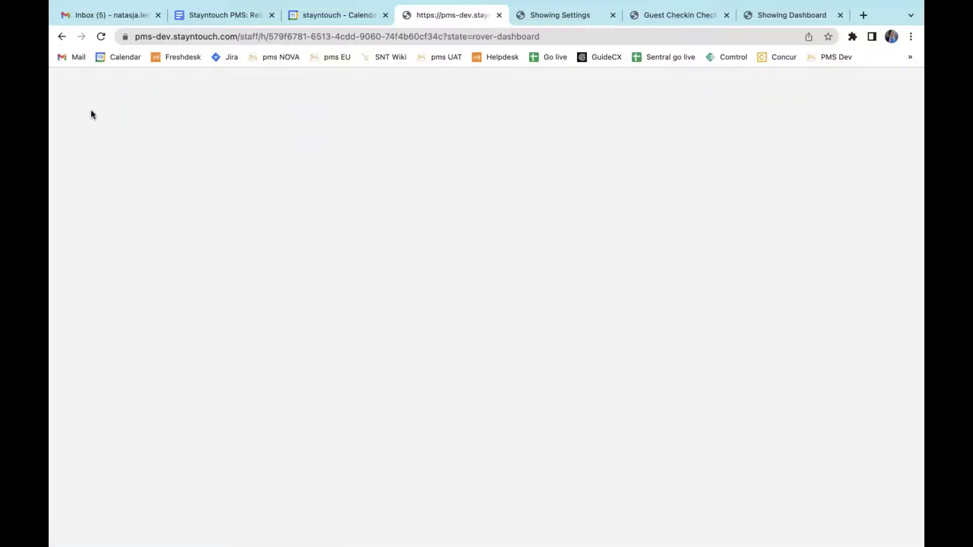
pyautogui.click(64, 91)
pyautogui.click(66, 91)
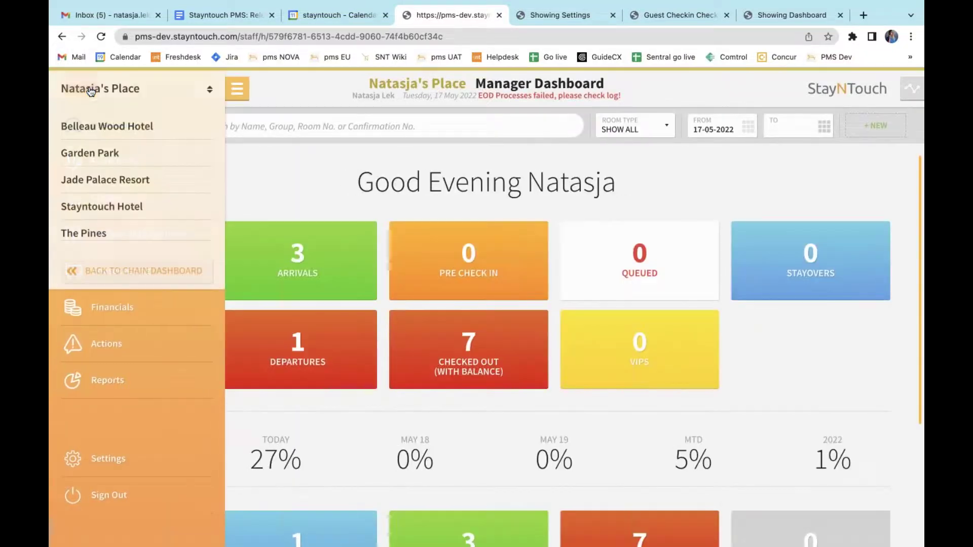
pyautogui.click(119, 271)
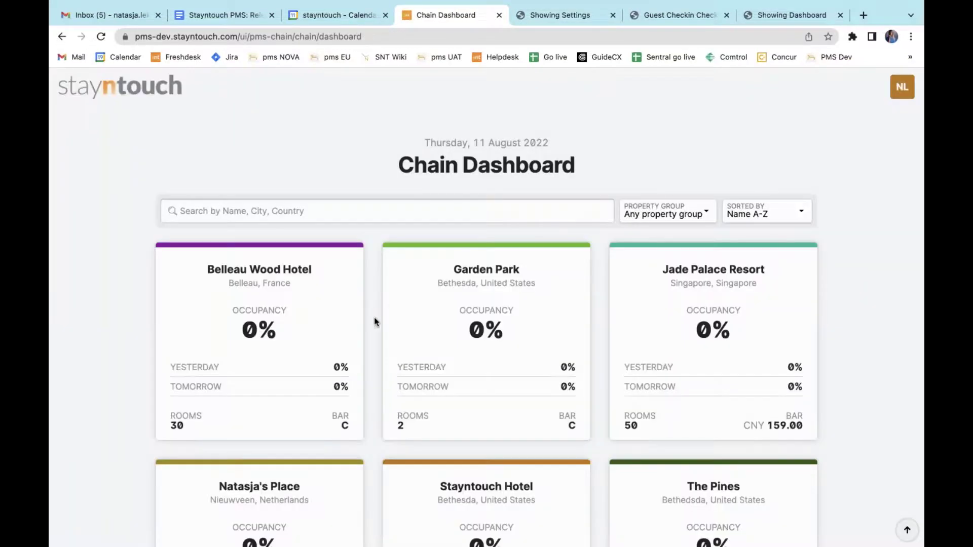
pyautogui.click(898, 89)
pyautogui.click(224, 16)
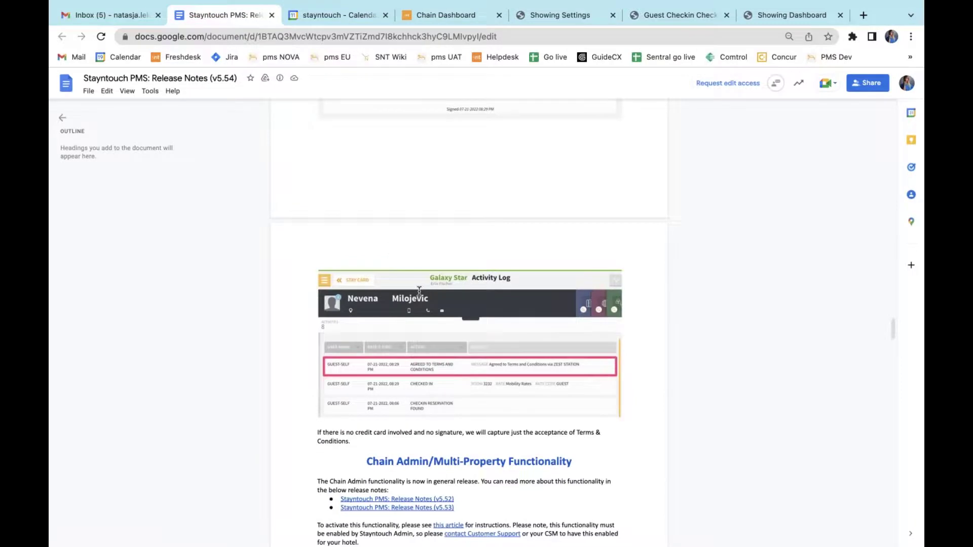
# Scroll the release notes to Chain Color Selection, then return to the Chain Dashboard.
pyautogui.scroll(-6, 419, 290)
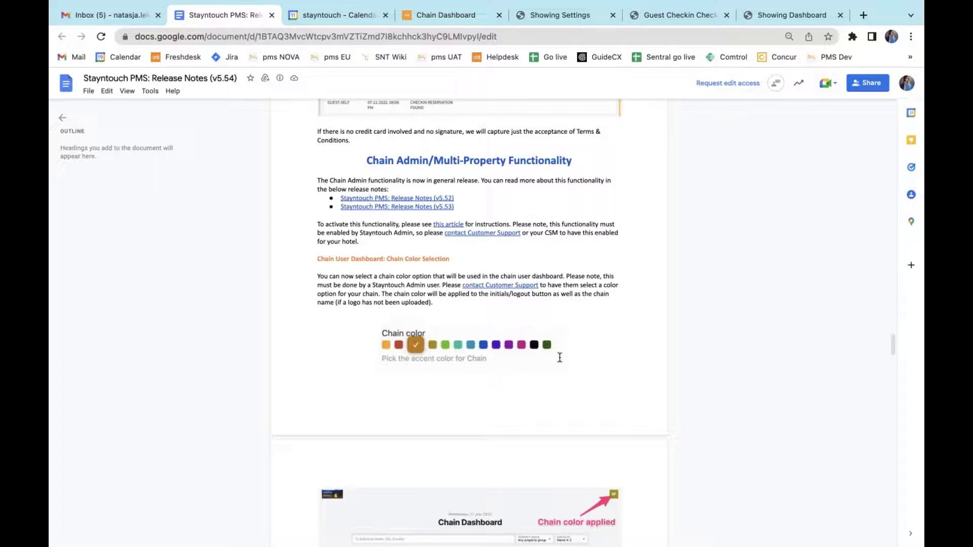
pyautogui.click(458, 23)
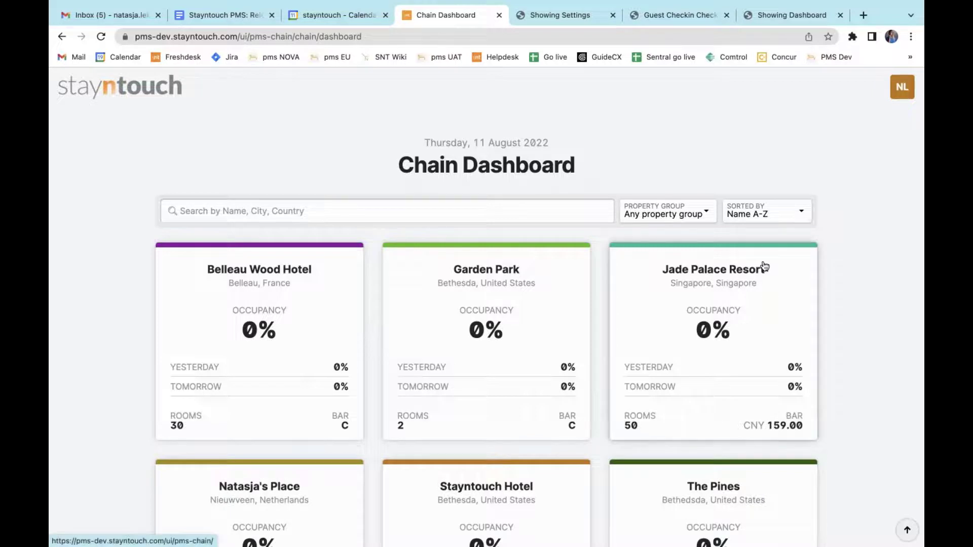
# Sort the Chain Dashboard by BAR ASC, putting EUR 95.00 first, then CNY 159.00 and USD 230.30.
pyautogui.click(770, 219)
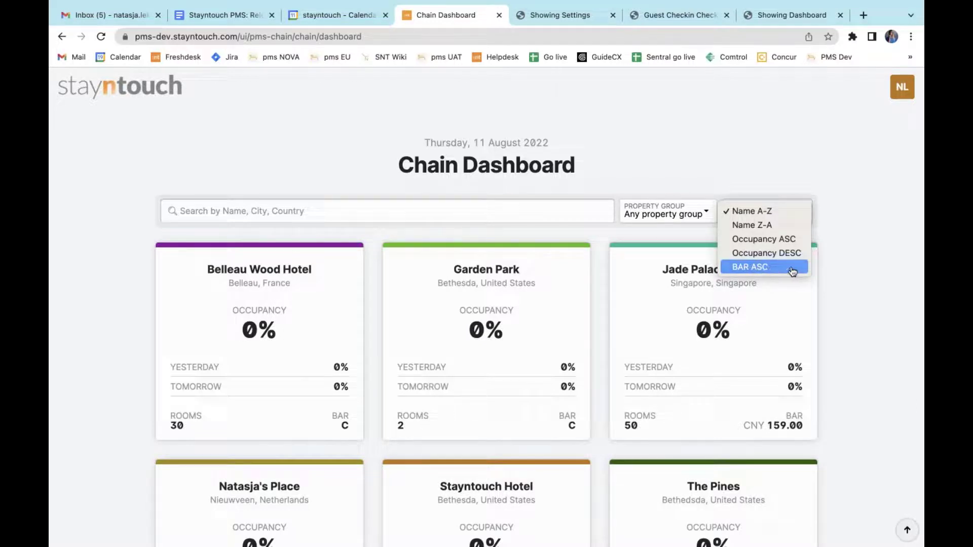
pyautogui.click(834, 278)
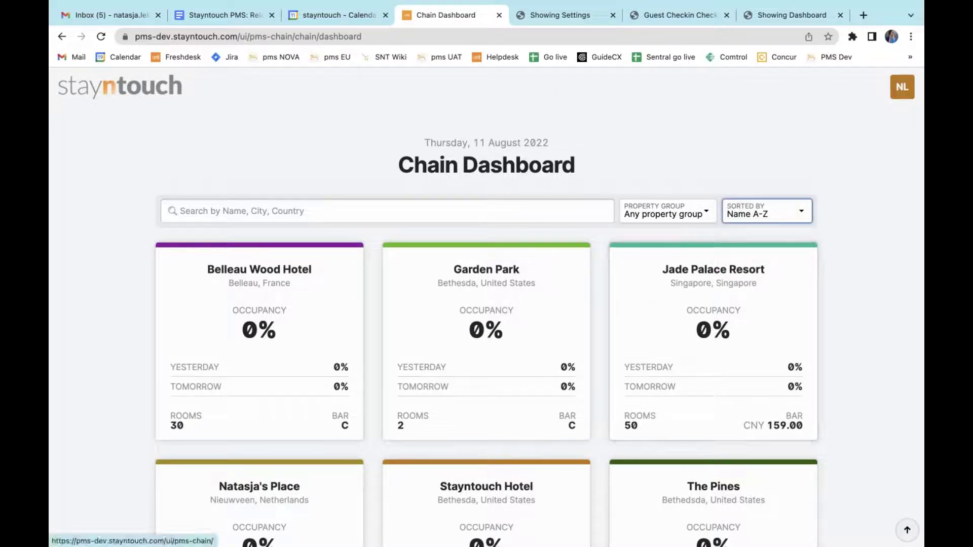
pyautogui.scroll(-2, 606, 299)
pyautogui.scroll(-3, 605, 297)
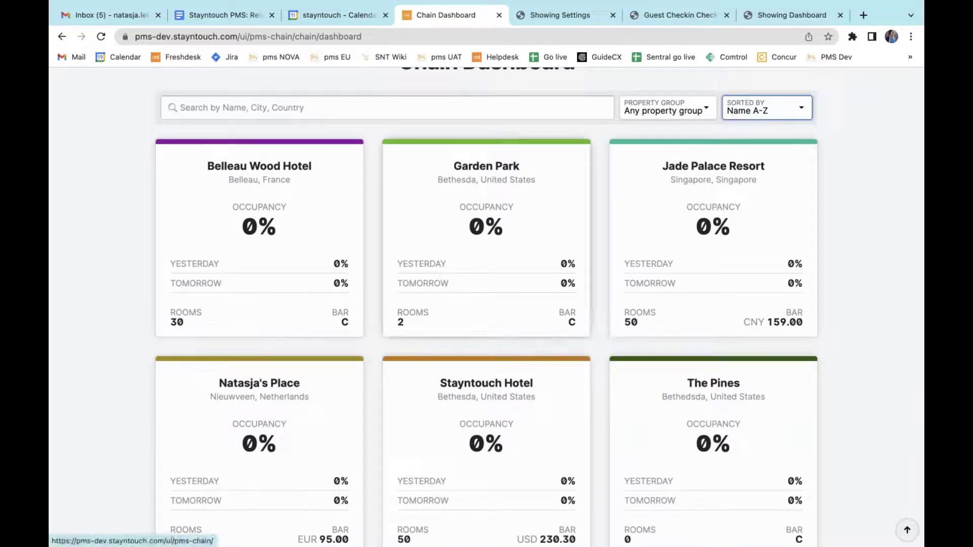
pyautogui.click(744, 111)
pyautogui.click(764, 164)
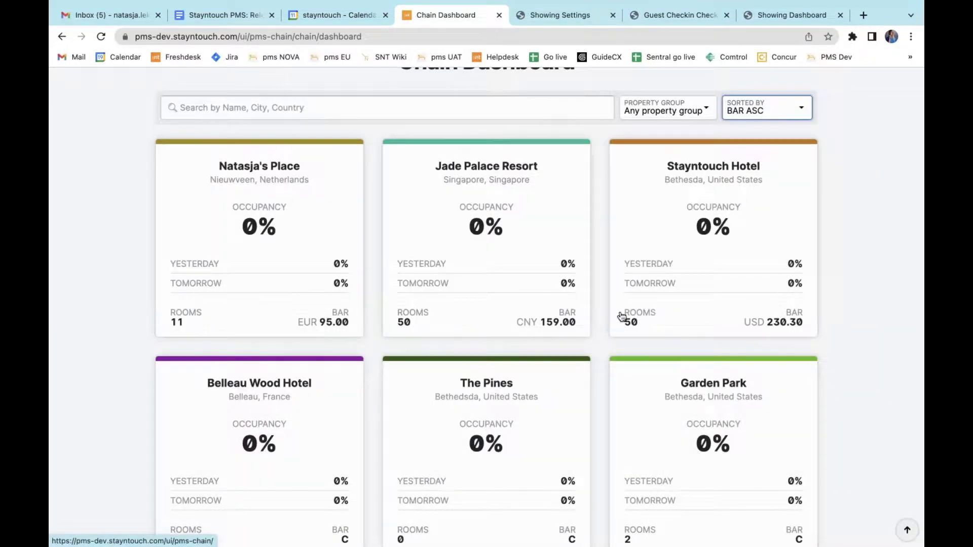
pyautogui.scroll(-1, 297, 468)
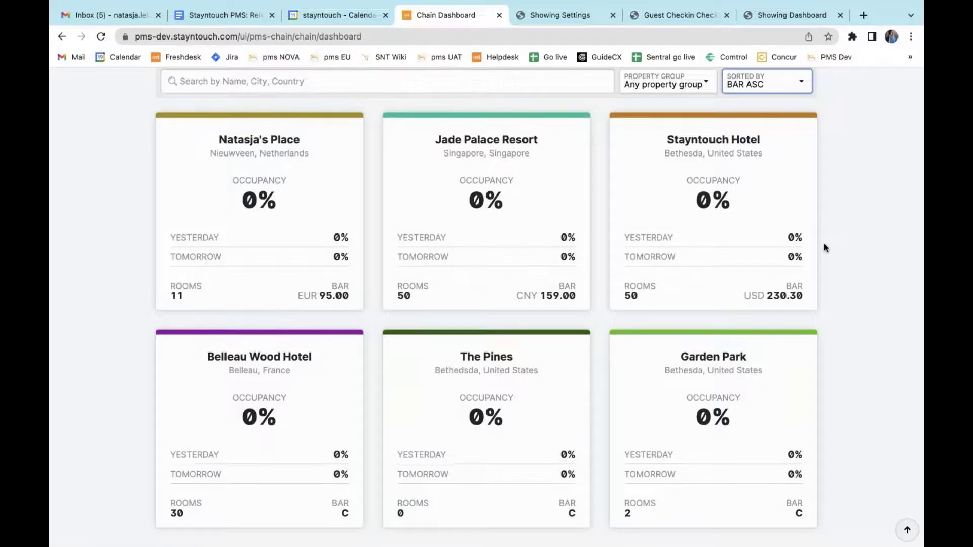
pyautogui.scroll(3, 824, 247)
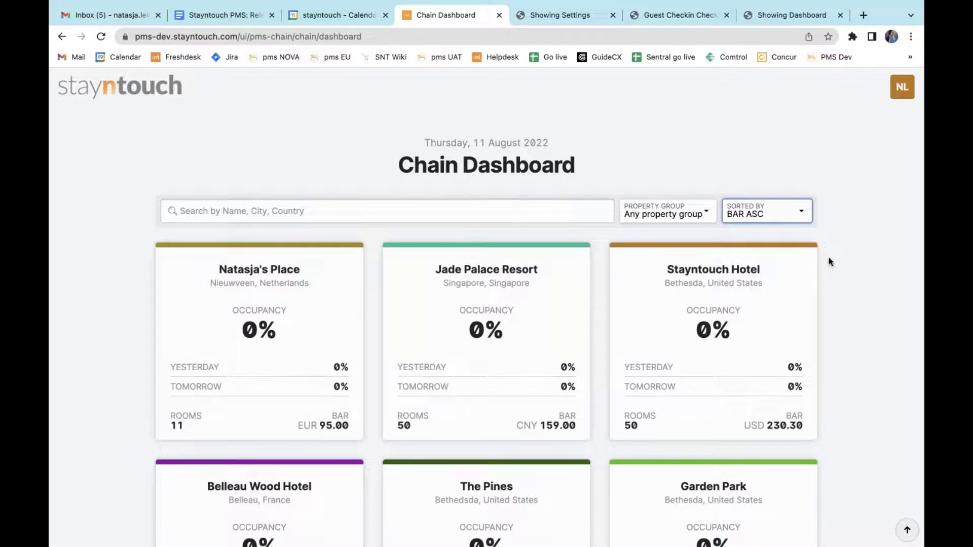
# Open the Nieuwveen property, search Front Desk > Guests by the guest's name, and open their card.
pyautogui.click(273, 277)
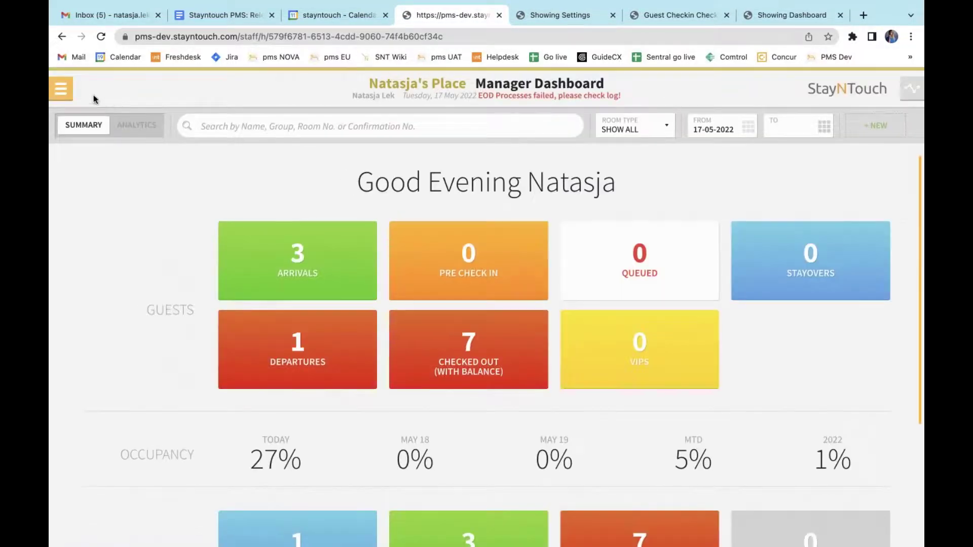
pyautogui.click(60, 90)
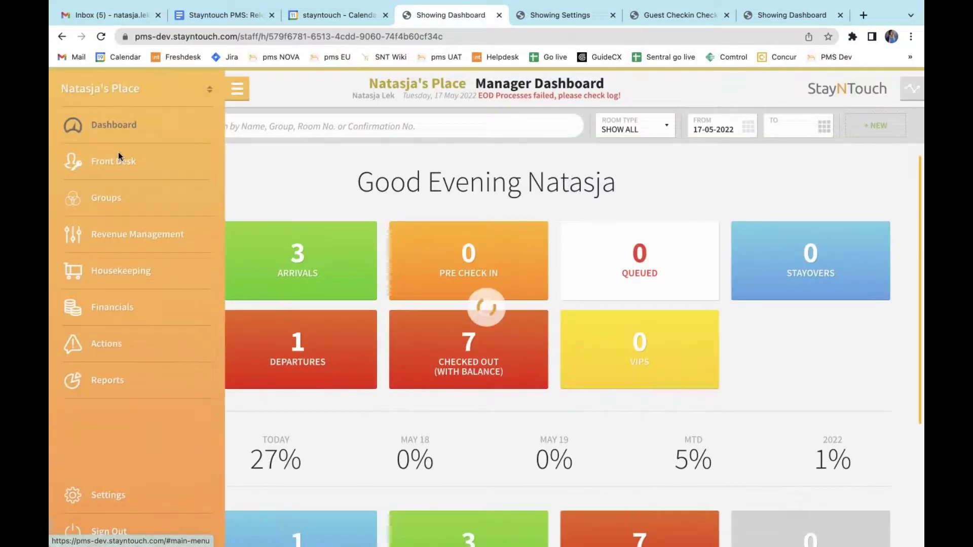
pyautogui.moveTo(123, 164)
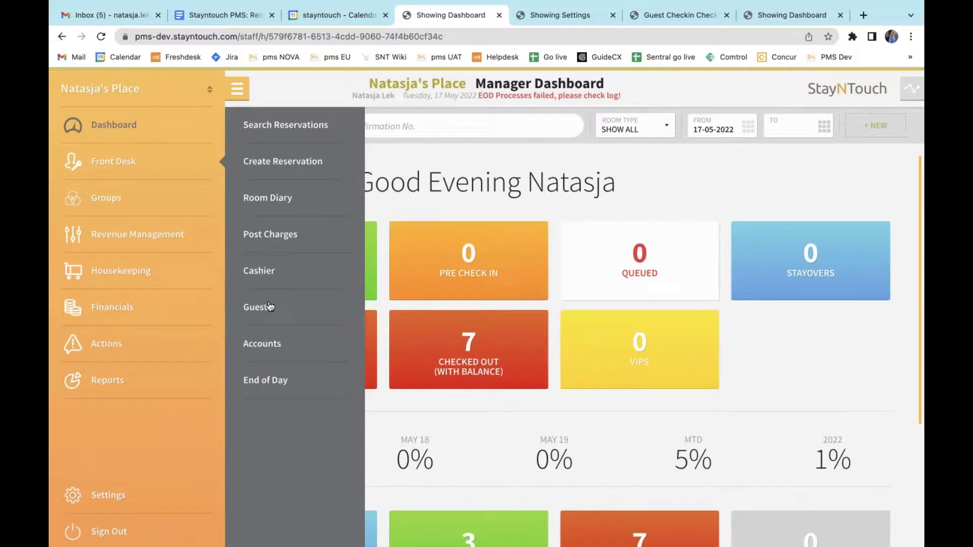
pyautogui.click(268, 305)
pyautogui.click(303, 130)
pyautogui.write('natas')
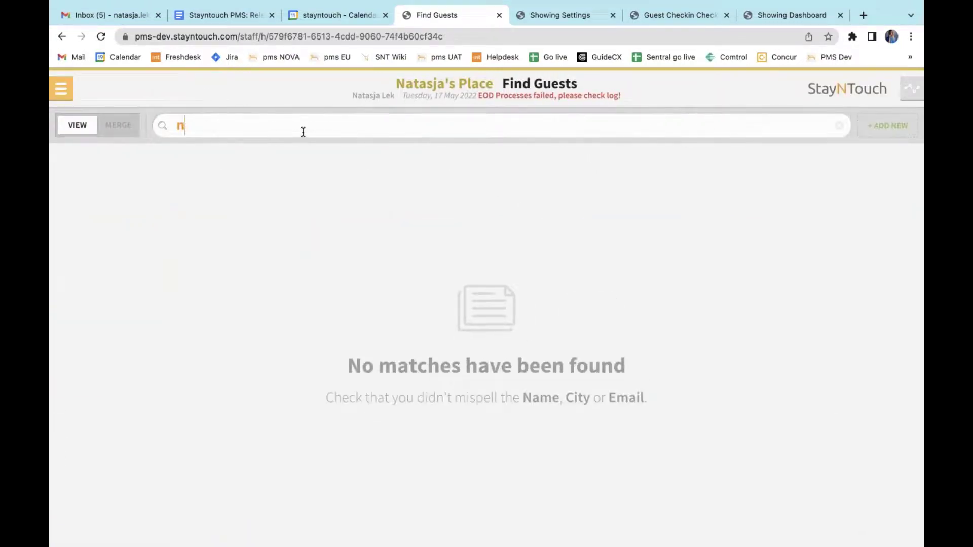
pyautogui.click(399, 180)
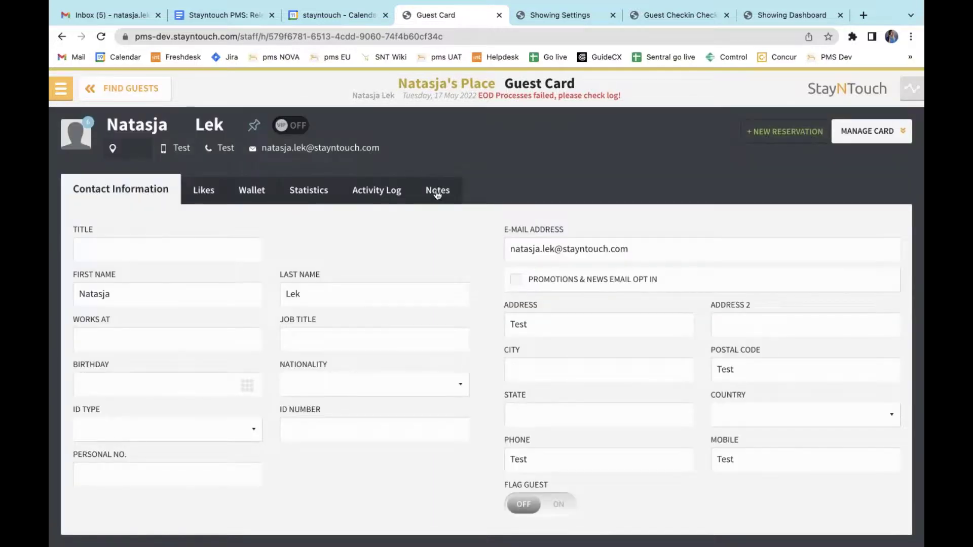
# Append 'test' to the guest's first note and save it.
pyautogui.click(438, 192)
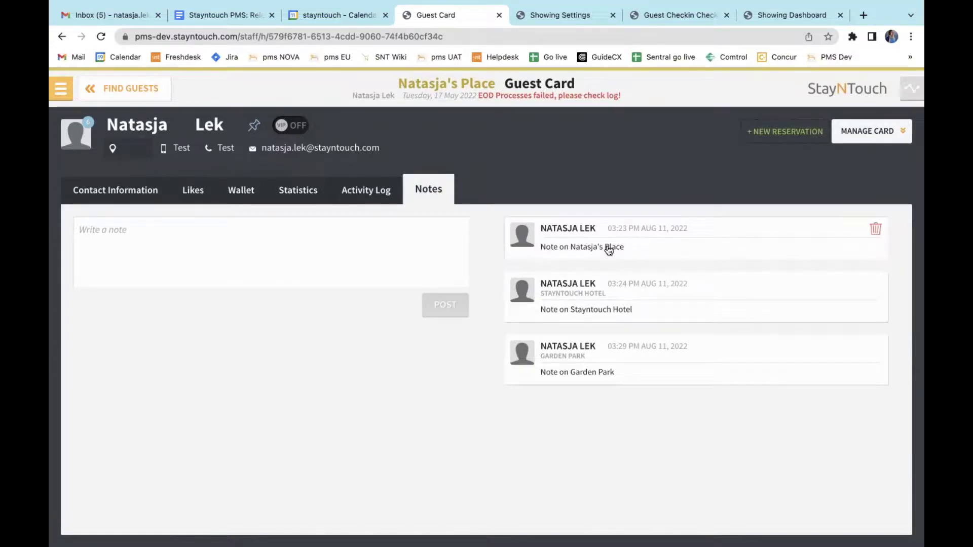
pyautogui.click(746, 236)
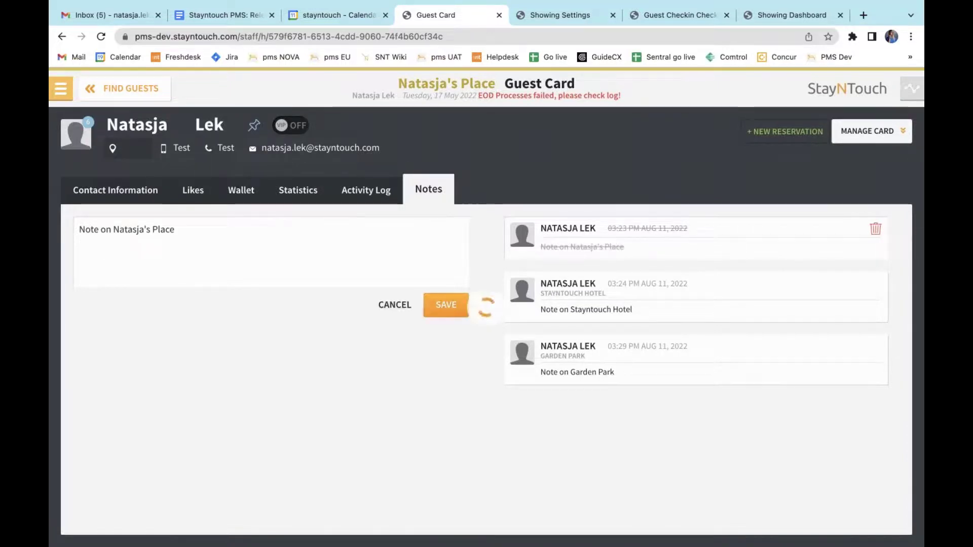
pyautogui.click(343, 256)
pyautogui.write('test')
pyautogui.click(445, 304)
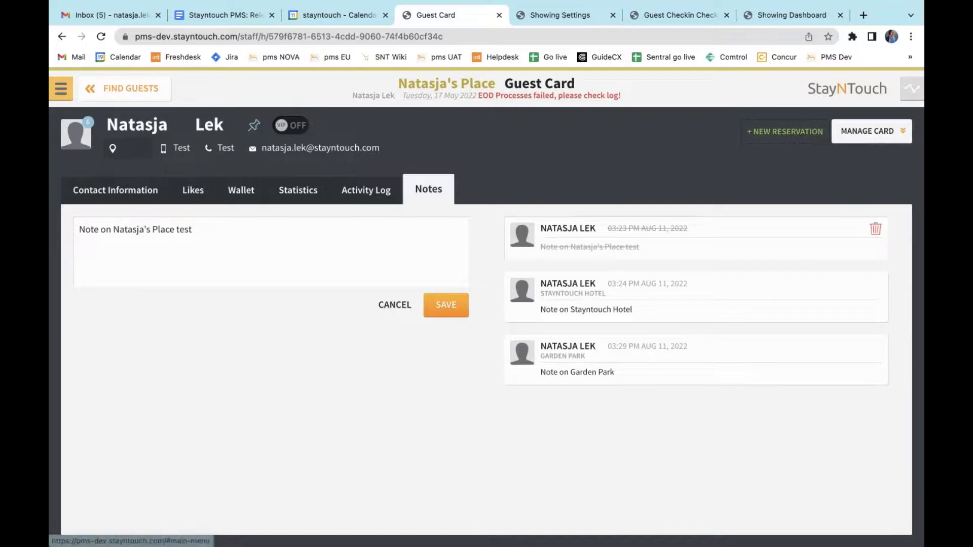
pyautogui.click(60, 89)
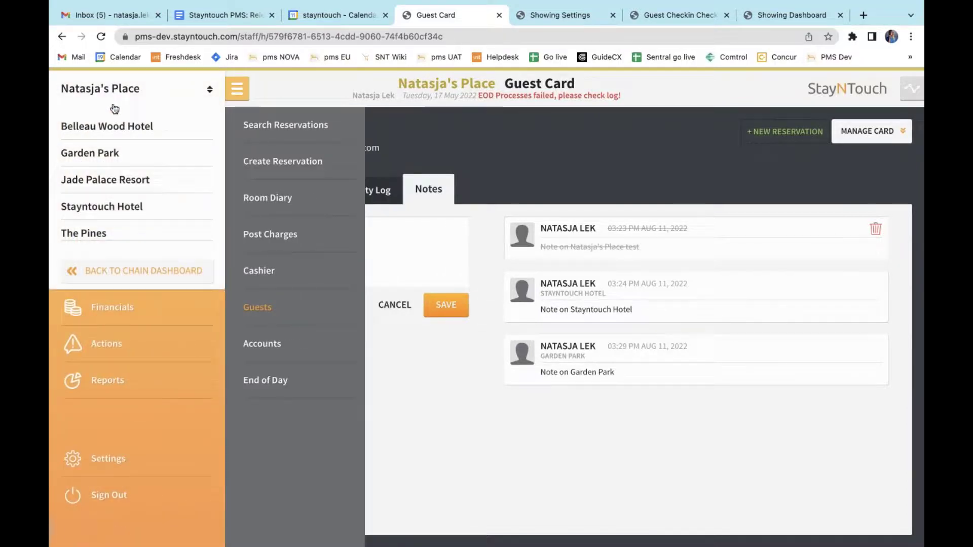
# Switch to the Stayntouch Hotel property and go to the Front Desk > Guests search page.
pyautogui.click(112, 212)
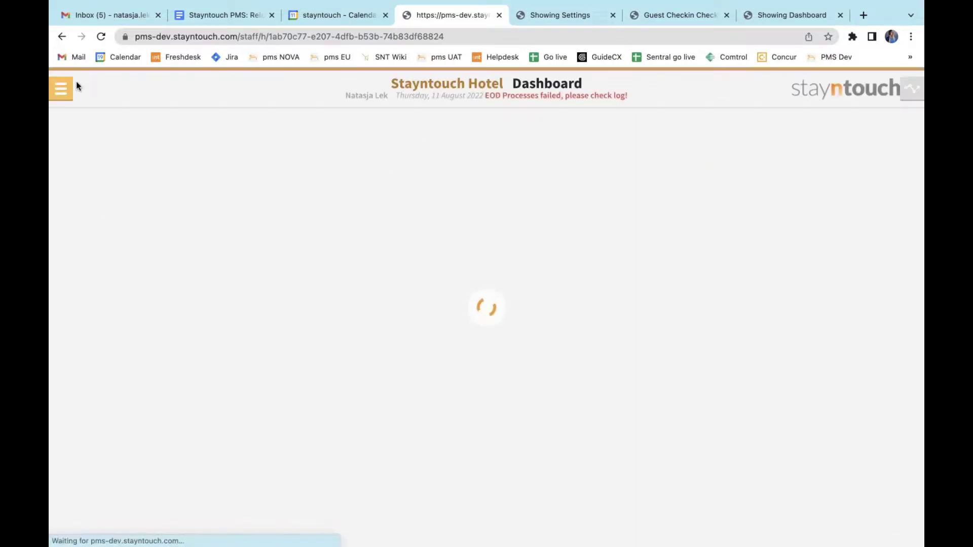
pyautogui.click(60, 89)
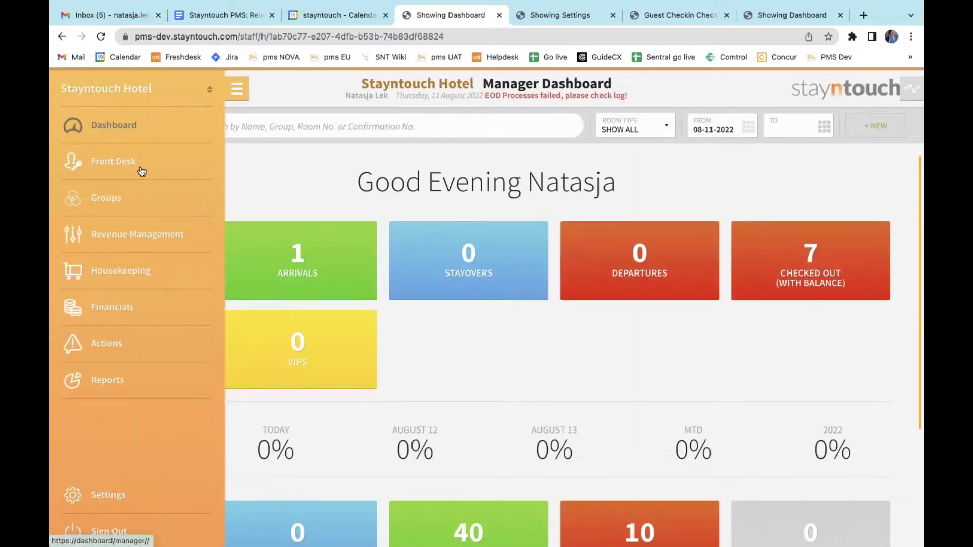
pyautogui.moveTo(138, 167)
pyautogui.click(267, 196)
# Find the same guest and view their Notes, listing all three property-tagged notes including the test note.
pyautogui.click(339, 122)
pyautogui.write('natas')
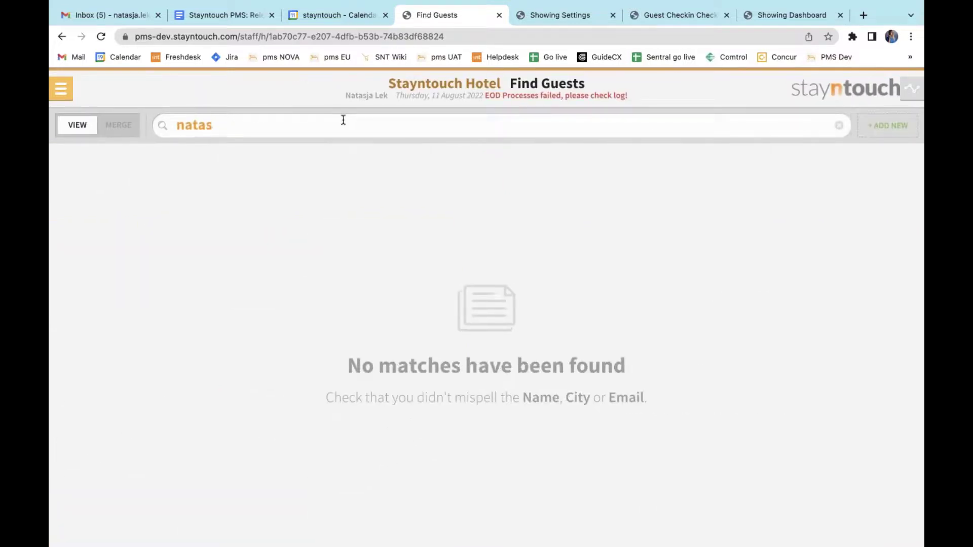
pyautogui.click(392, 182)
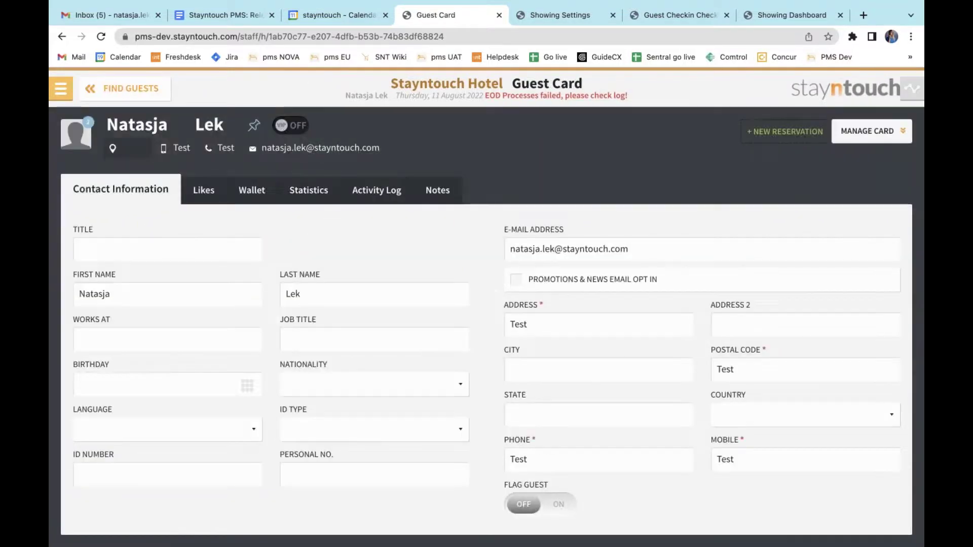
pyautogui.click(428, 189)
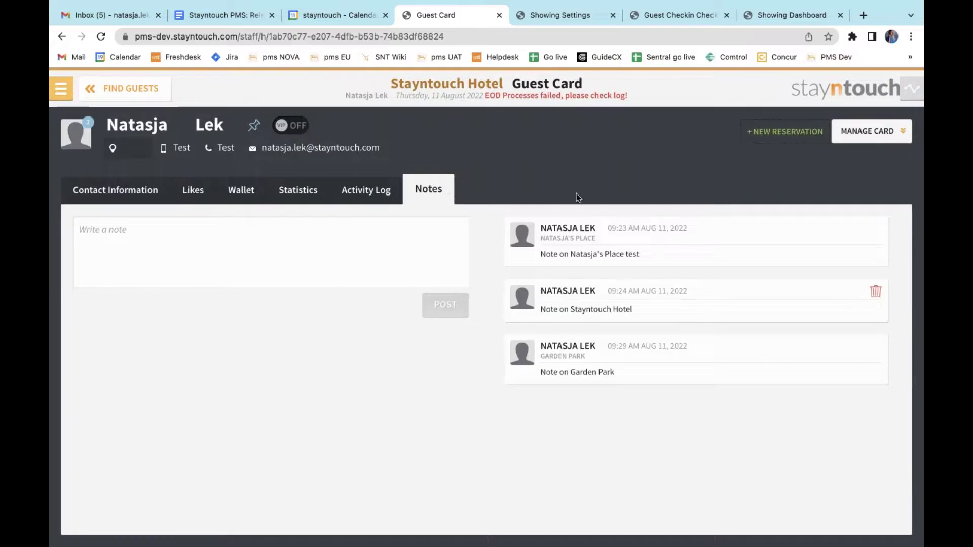